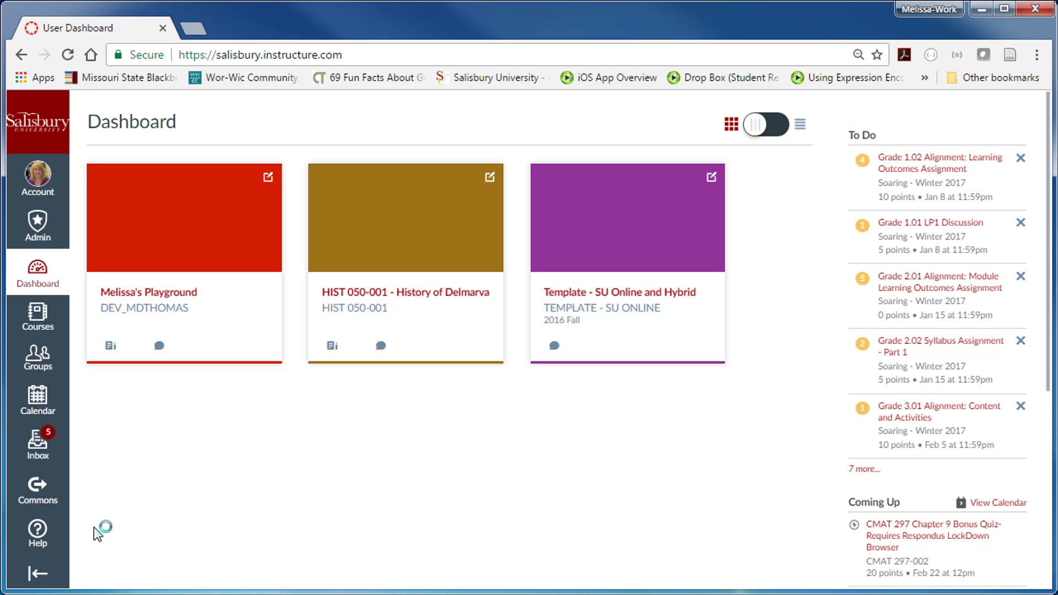
- Launch Canvas Commons from the Commons link in the Canvas global navigation
click(48, 494)
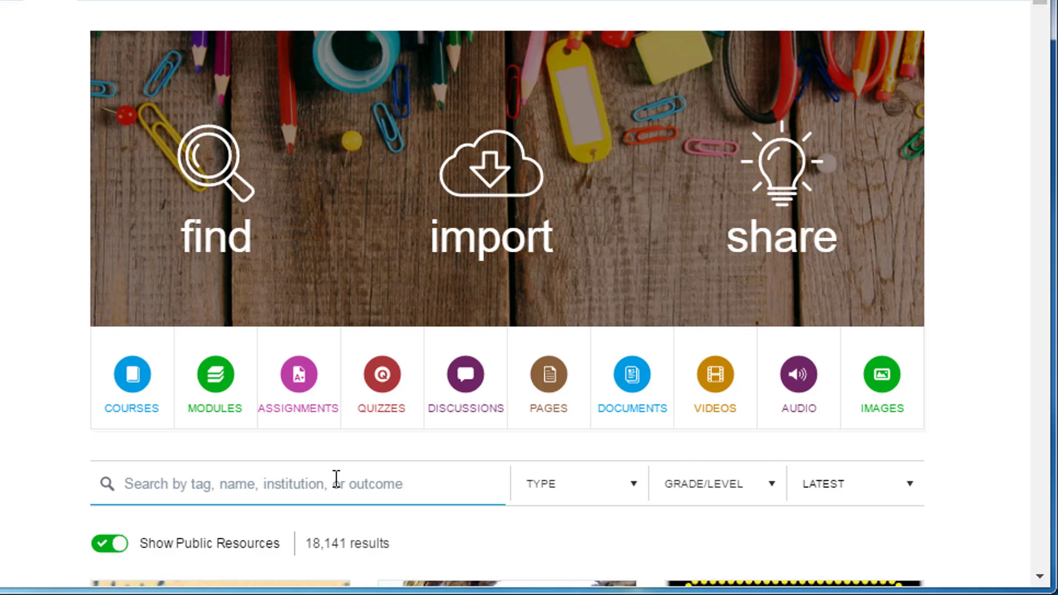
text(Civ)
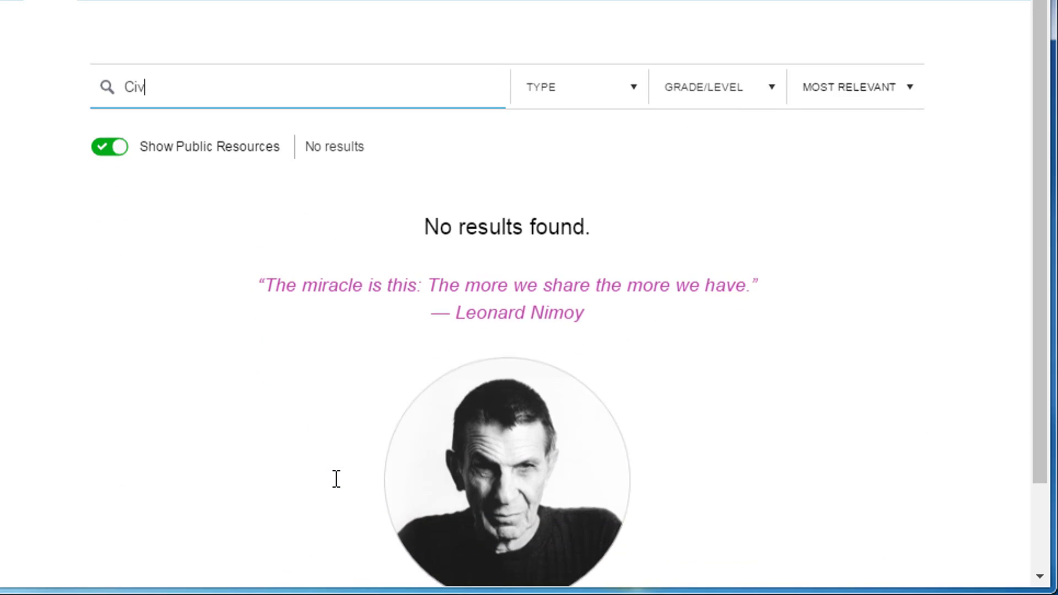
text(i)
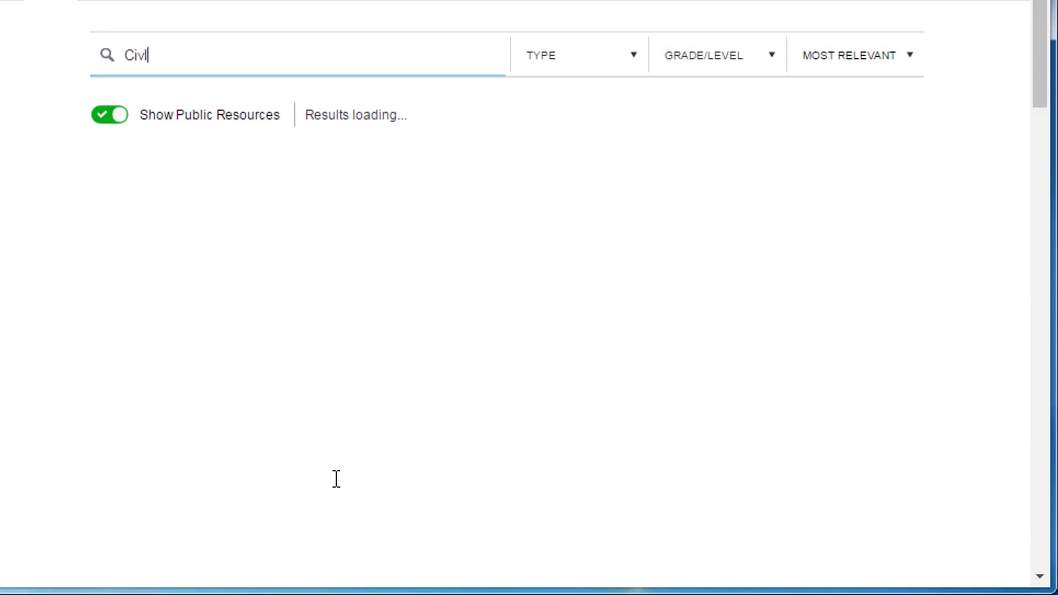
text(l W)
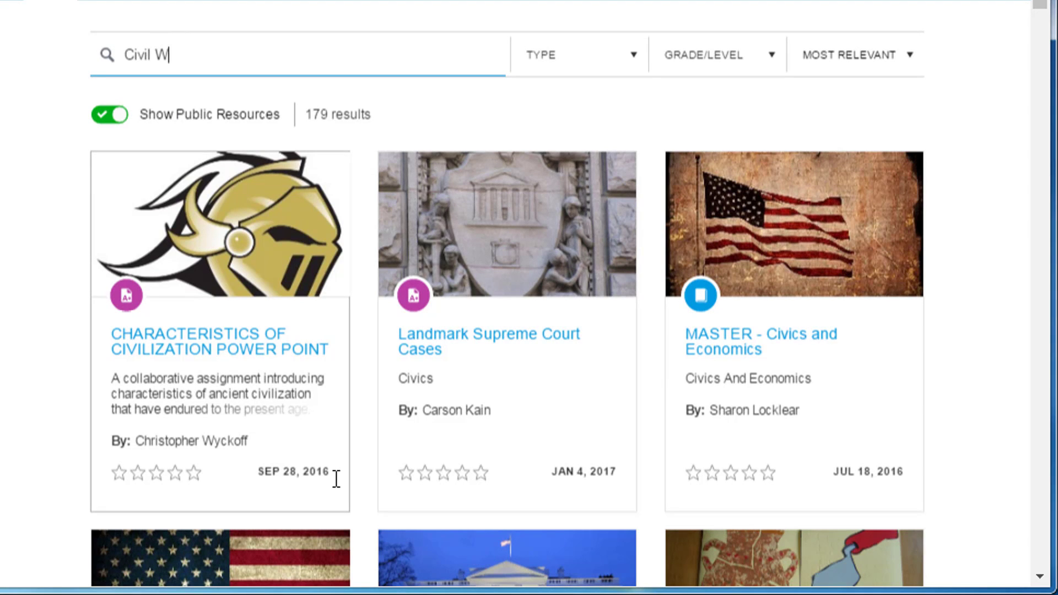
text(ar)
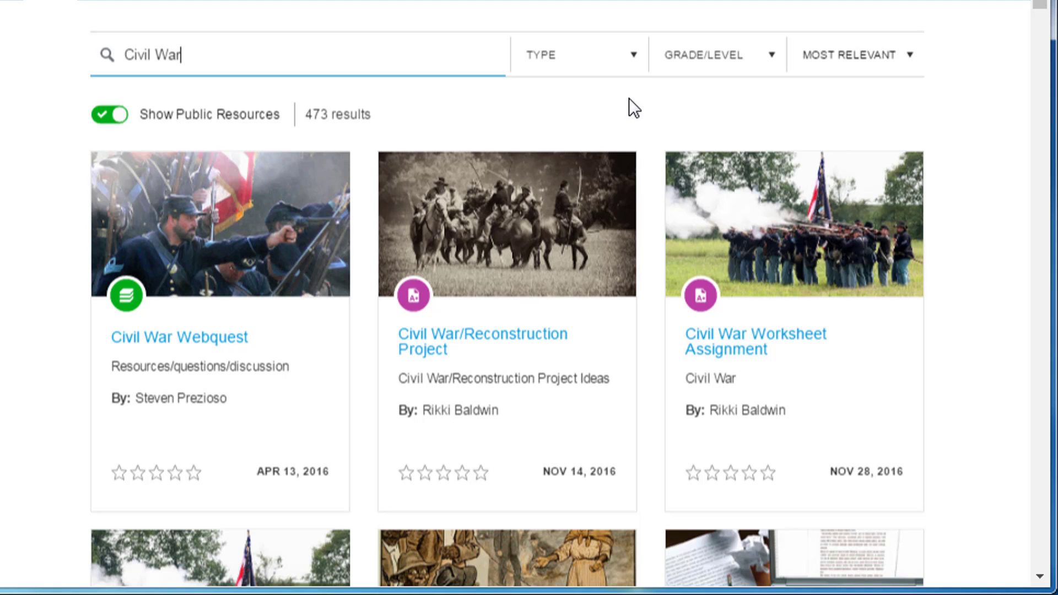
- Narrow the Civil War results to Modules with grade level starting at Undergraduate
click(635, 55)
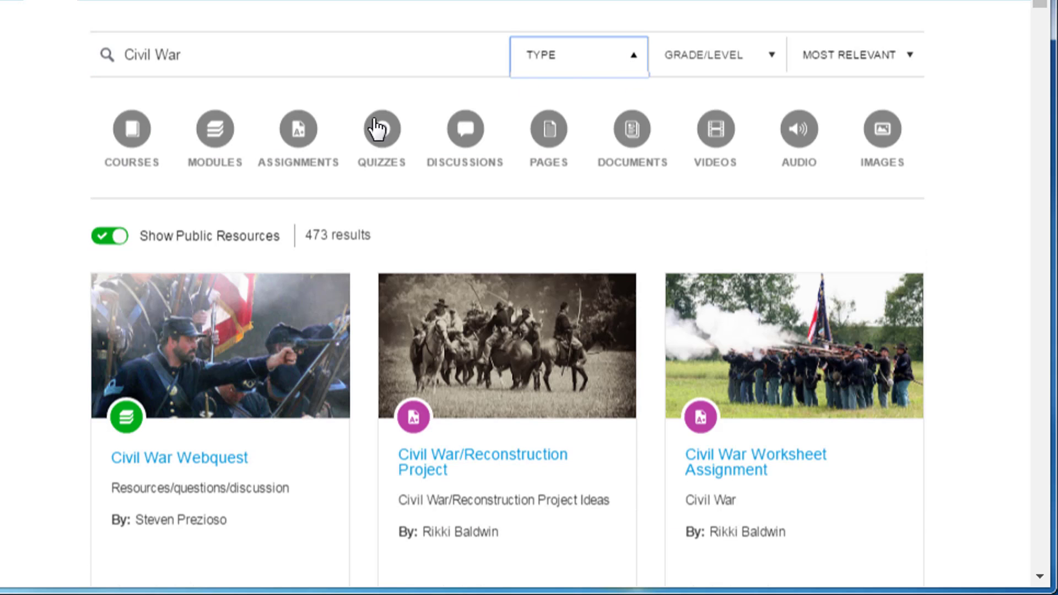
click(214, 133)
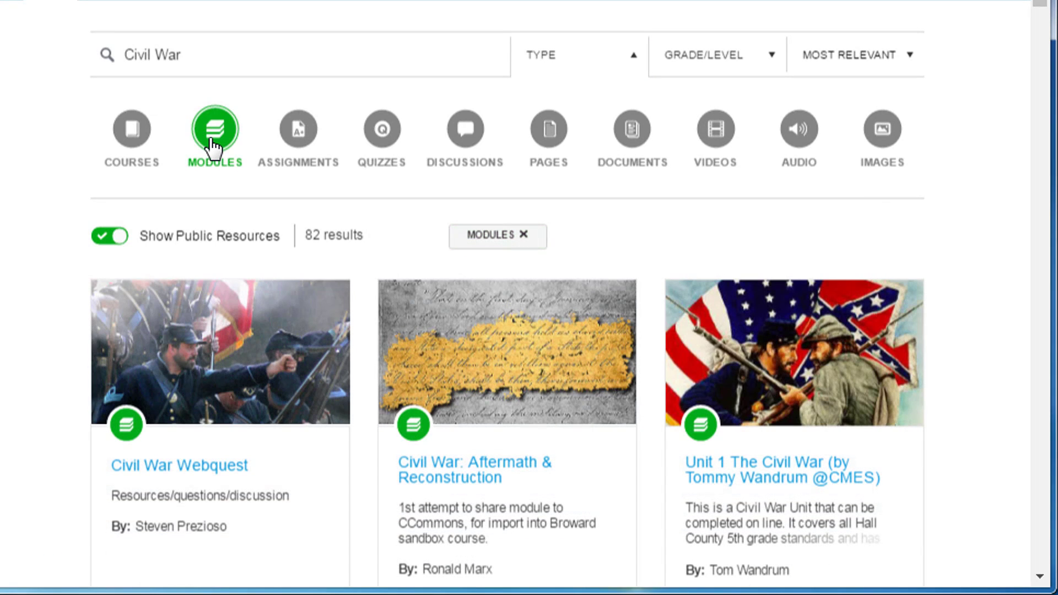
click(773, 60)
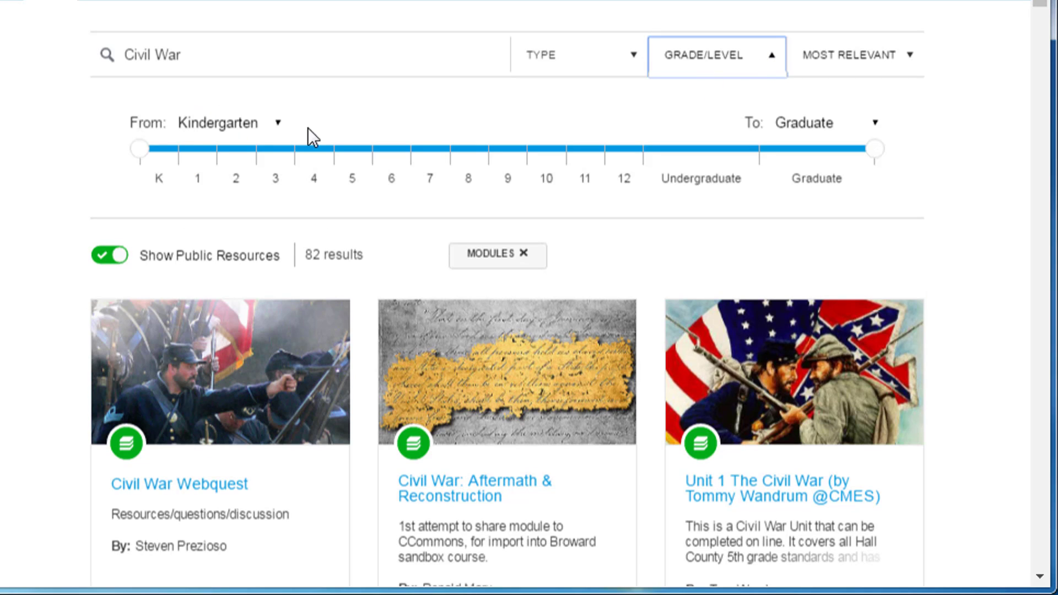
drag(139, 150, 643, 149)
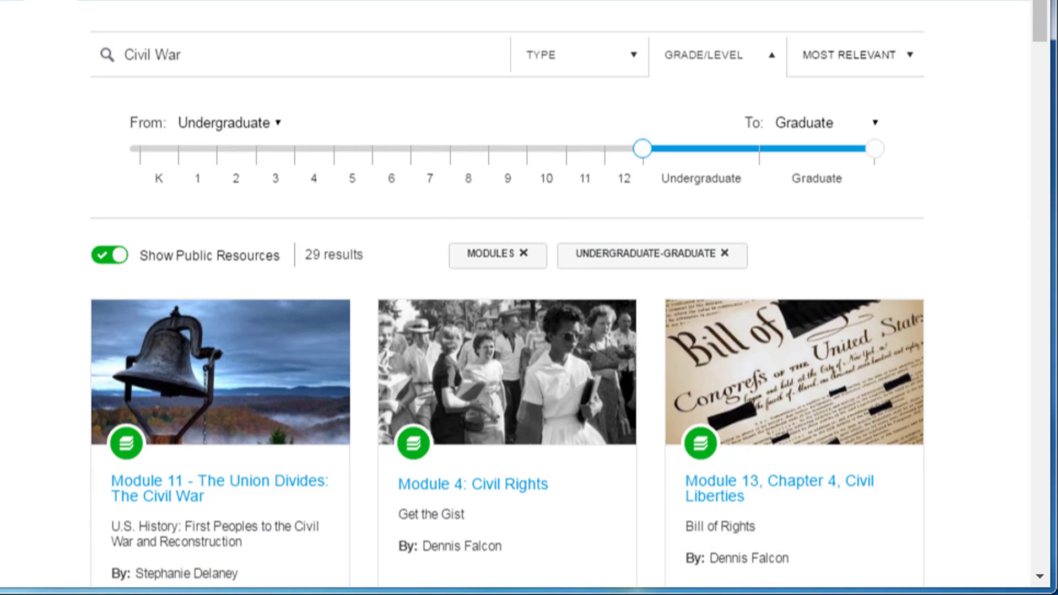
scroll(529, 330, down, 5)
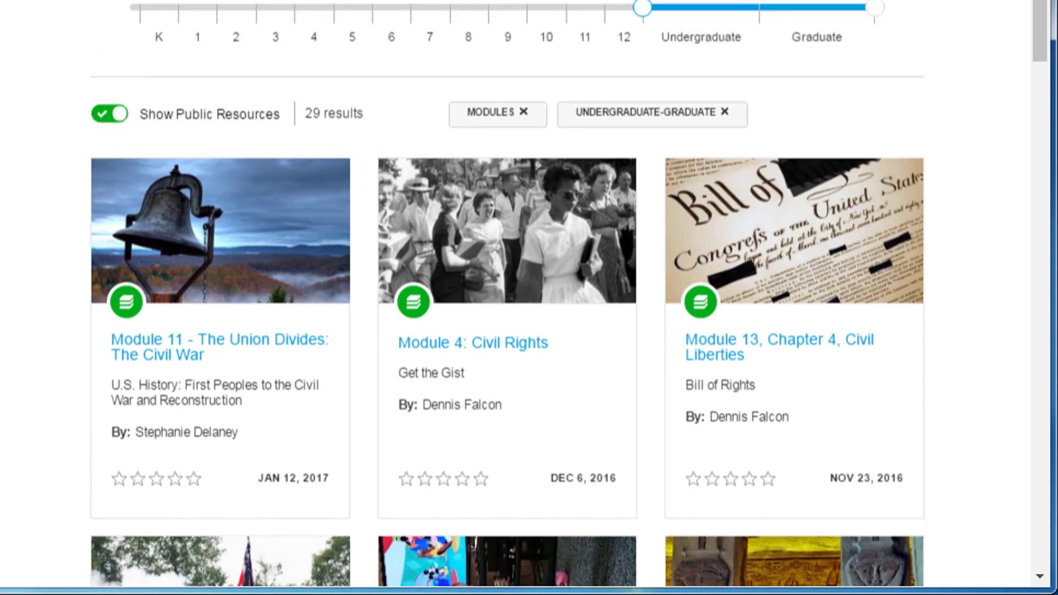
scroll(529, 330, down, 5)
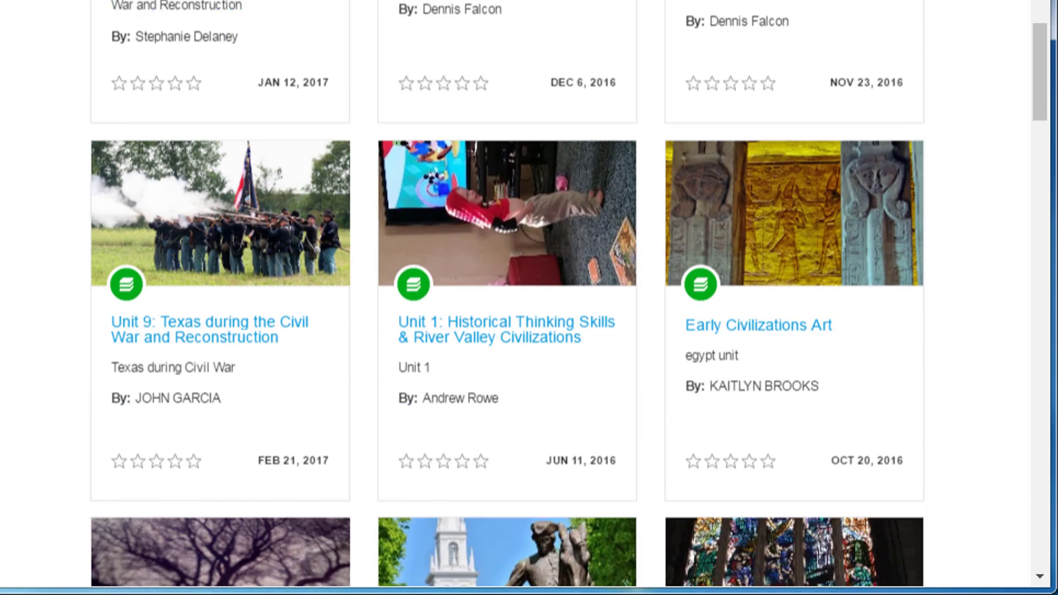
scroll(529, 331, down, 2)
scroll(529, 331, down, 2)
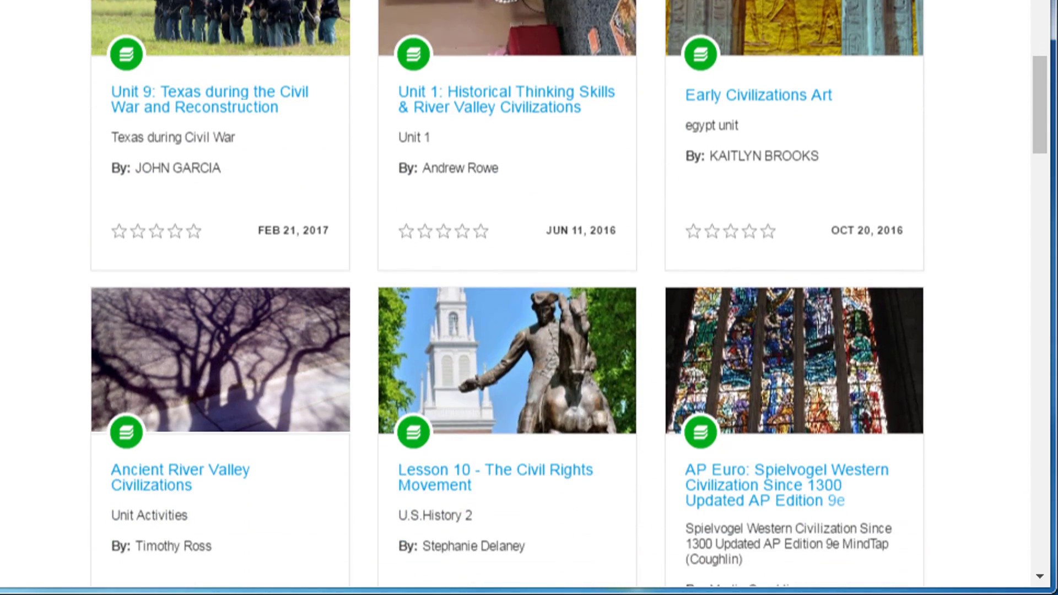
scroll(529, 331, up, 2)
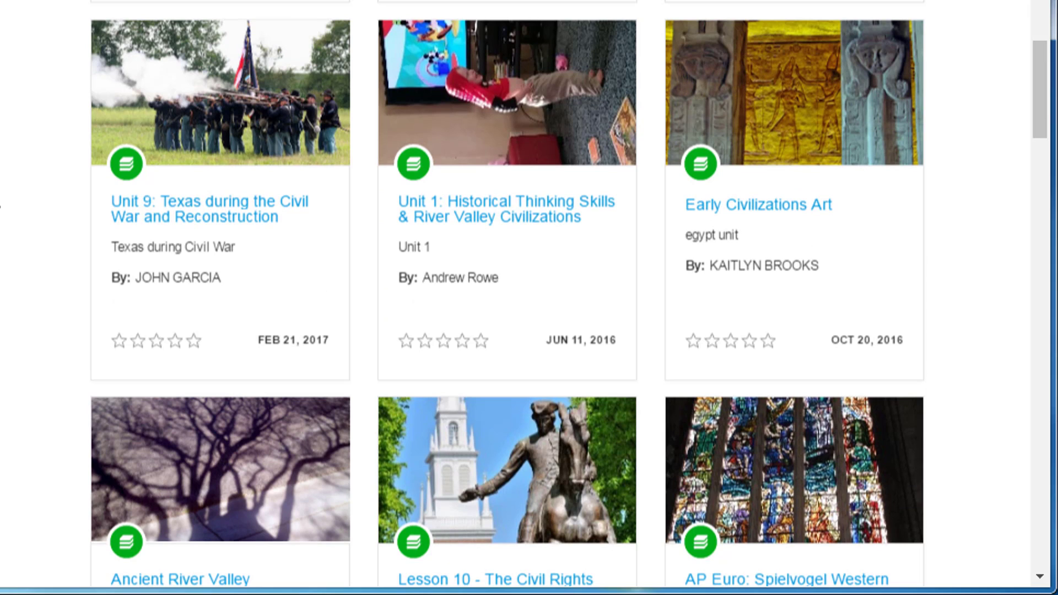
- Open the Unit 9: Texas during the Civil War and Reconstruction module card
click(234, 216)
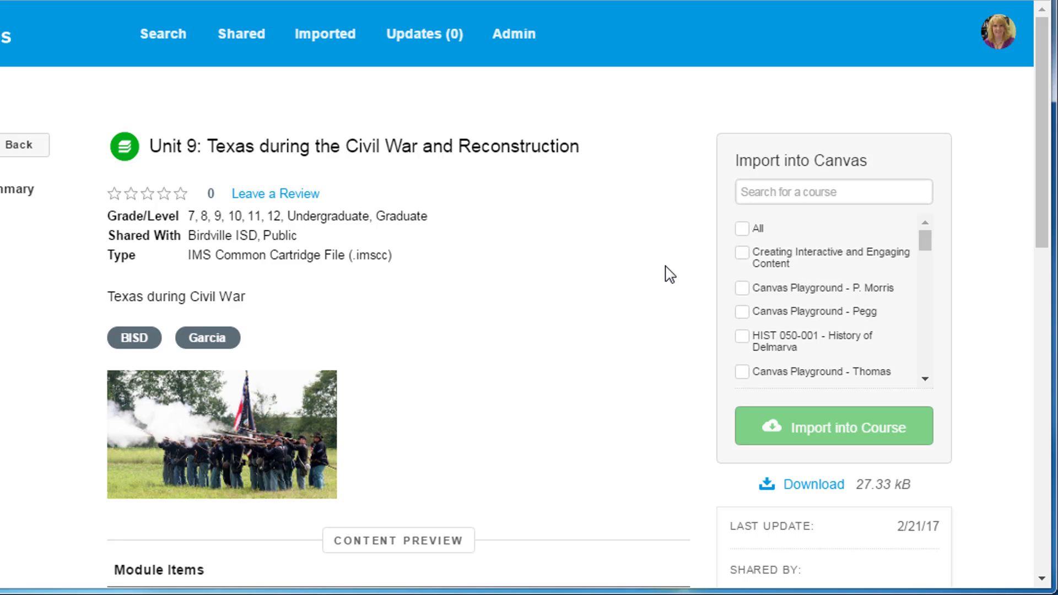
scroll(670, 274, down, 3)
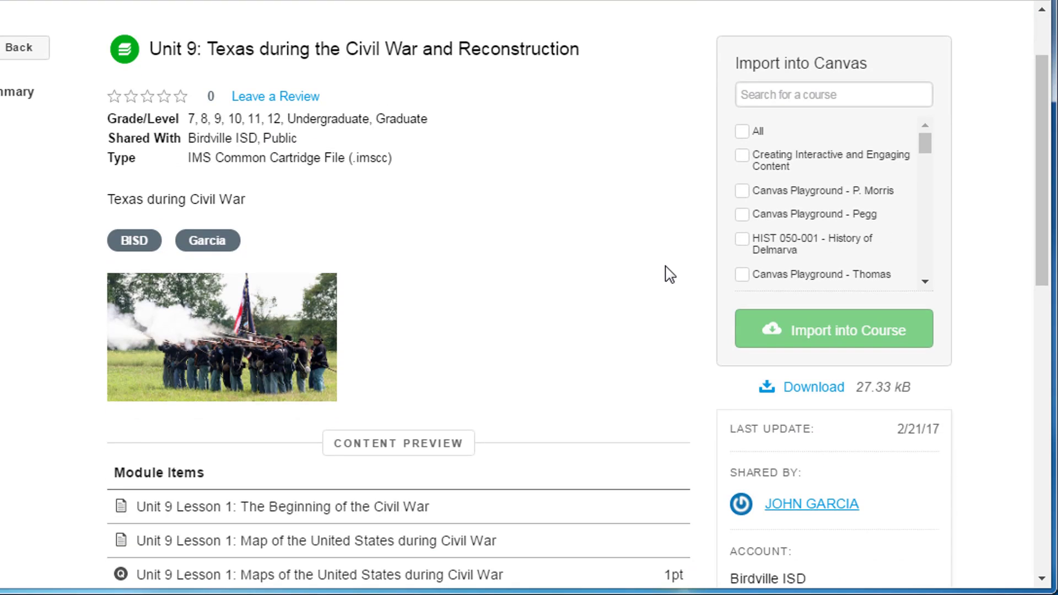
scroll(670, 274, down, 3)
scroll(669, 274, down, 3)
scroll(669, 274, down, 2)
scroll(670, 273, down, 3)
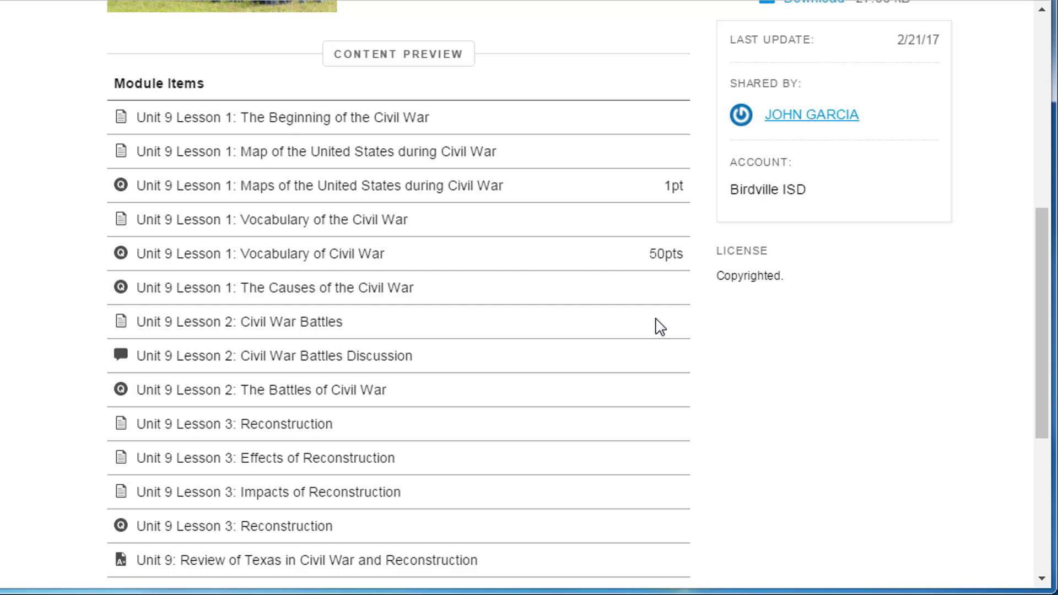
scroll(660, 326, down, 2)
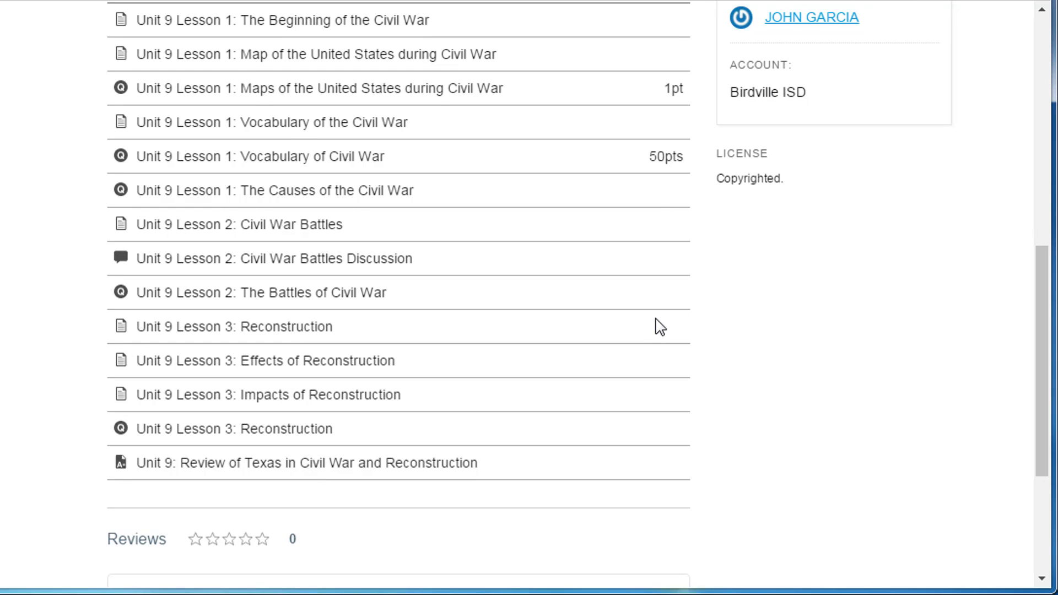
scroll(660, 326, up, 2)
scroll(660, 326, up, 4)
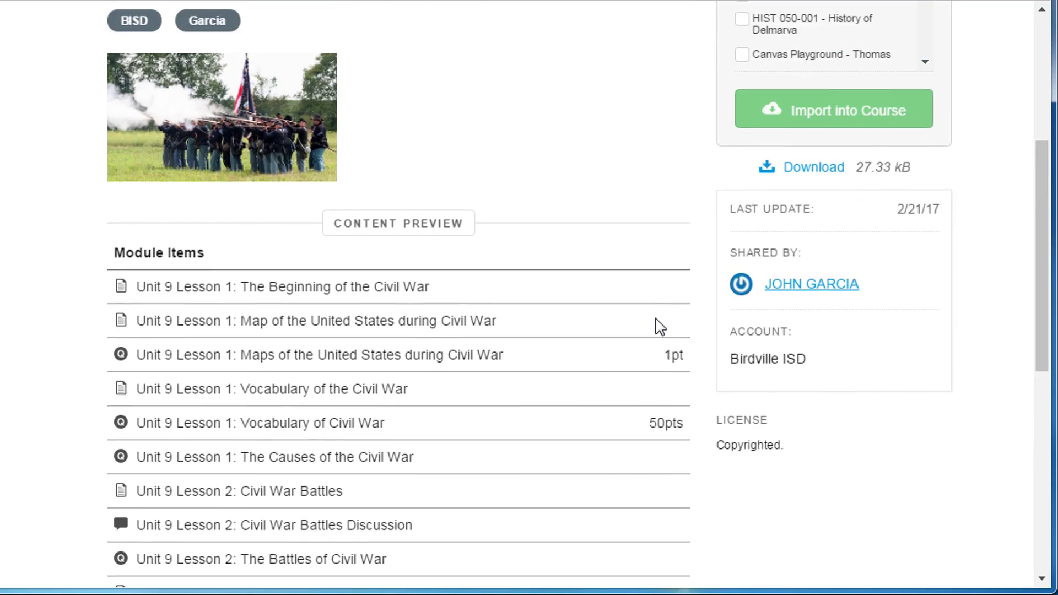
scroll(659, 326, up, 4)
scroll(660, 326, up, 3)
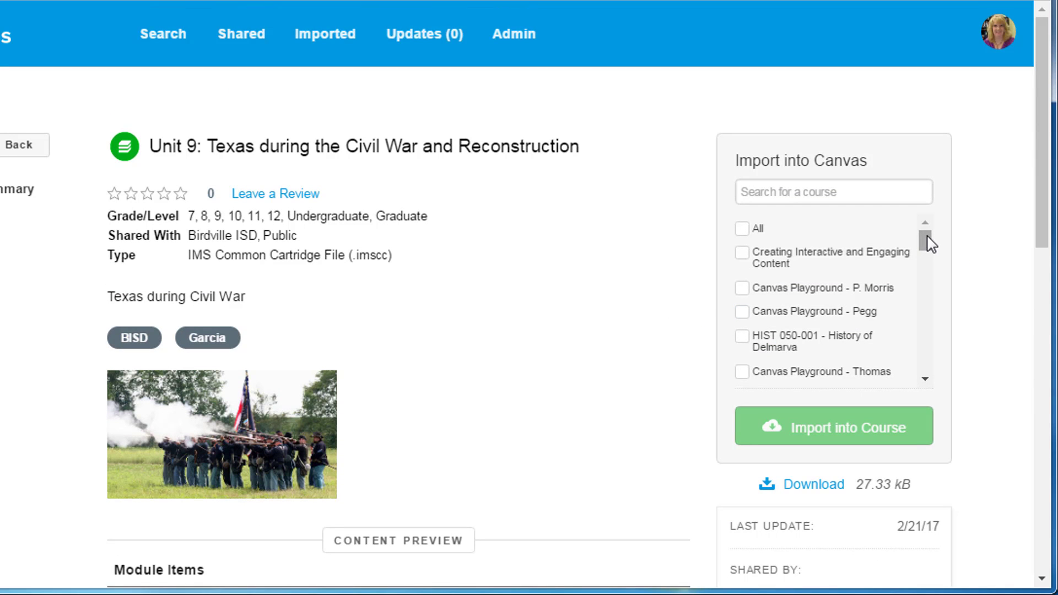
drag(926, 239, 926, 241)
drag(930, 241, 927, 246)
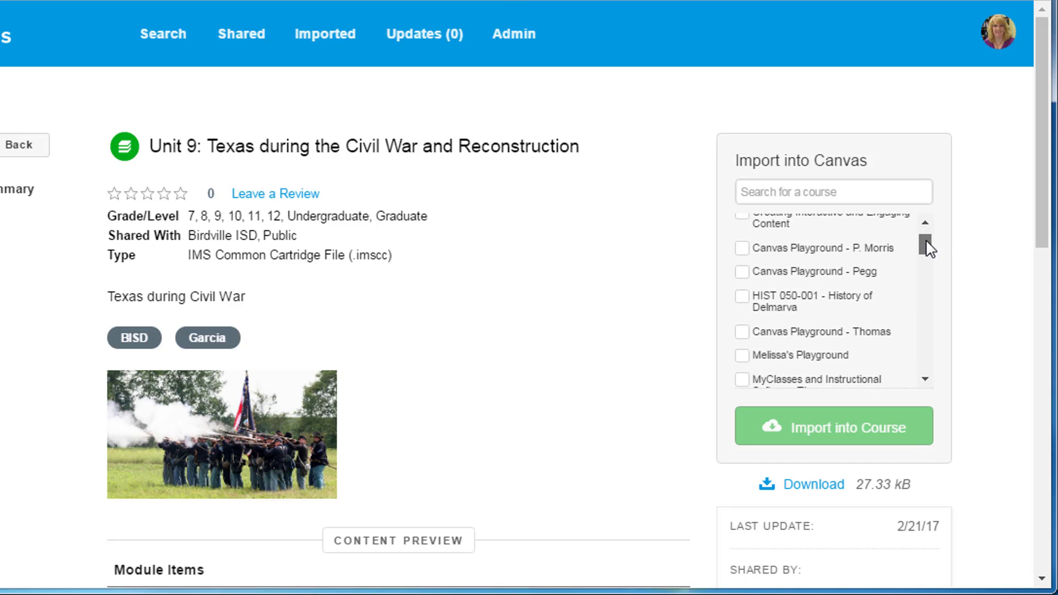
- Import the Unit 9 module into Melissa's Playground course
click(742, 354)
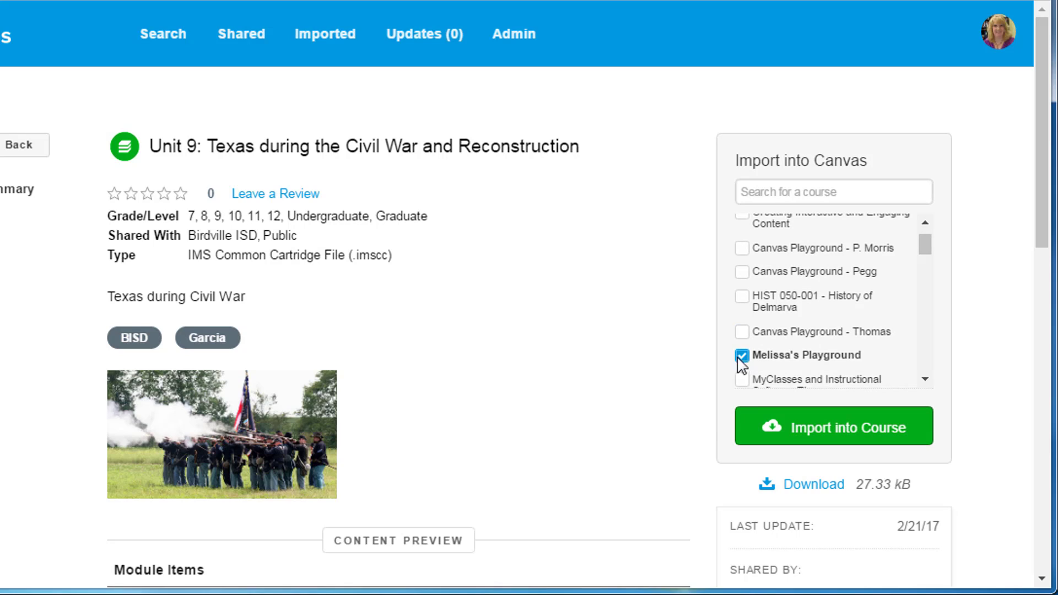
click(896, 428)
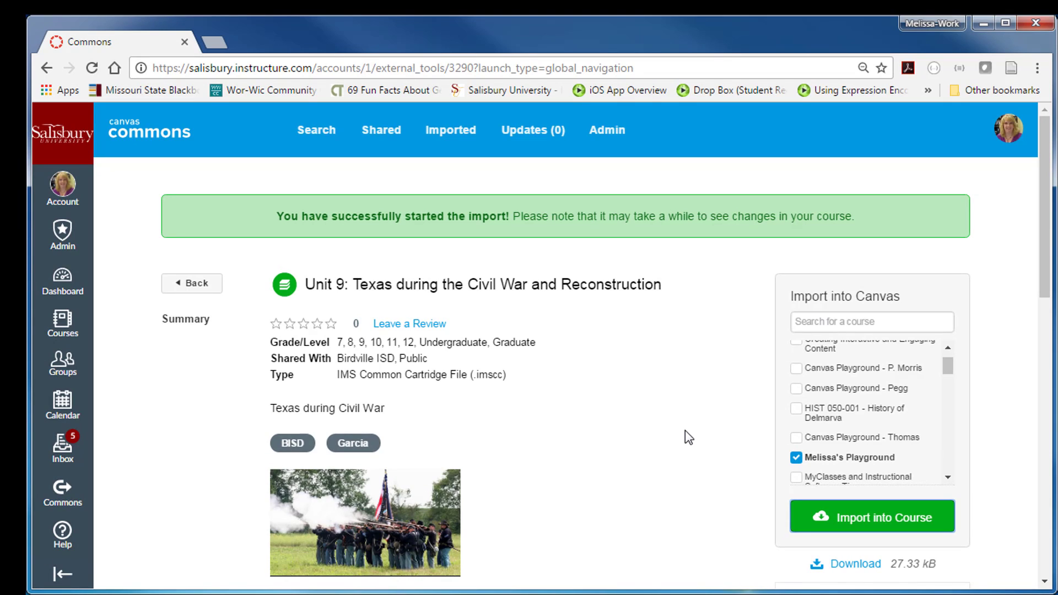
- Check Unit 9 in Melissa's Playground modules, reaching the Vocabulary of the Civil War page
click(63, 282)
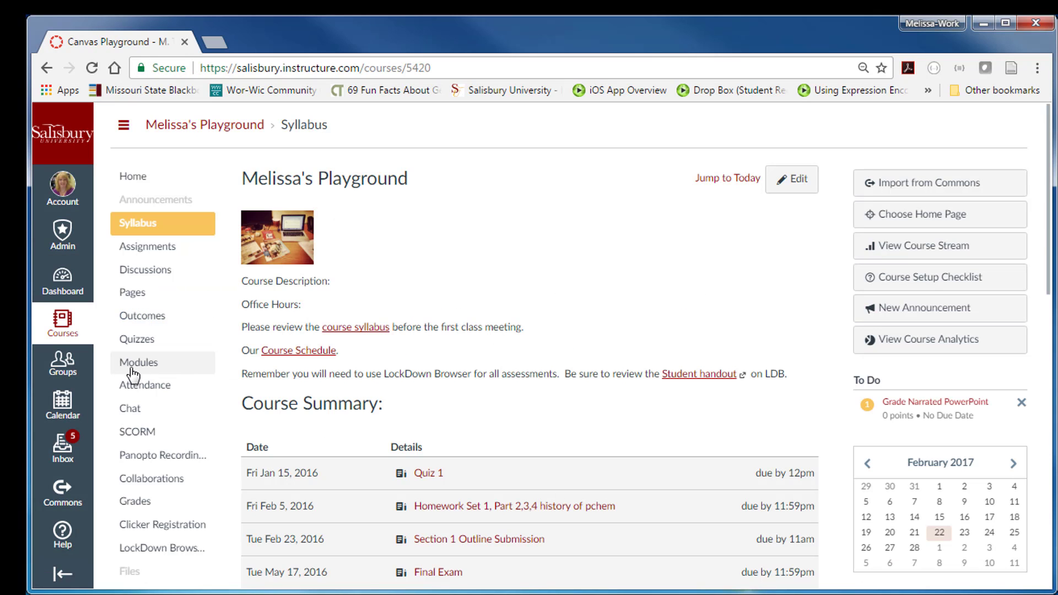
click(130, 364)
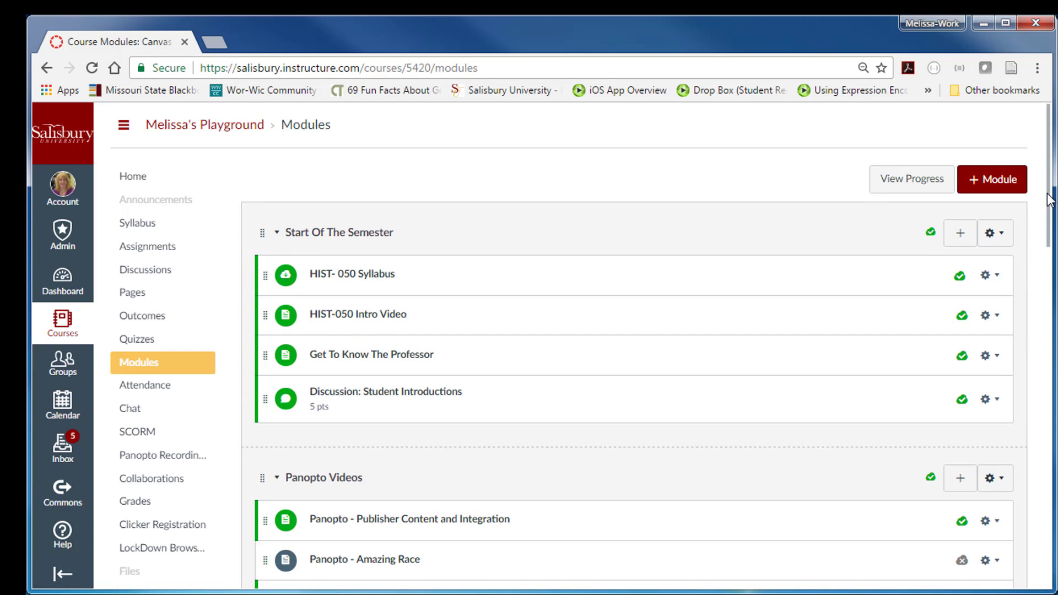
drag(1050, 198, 1053, 464)
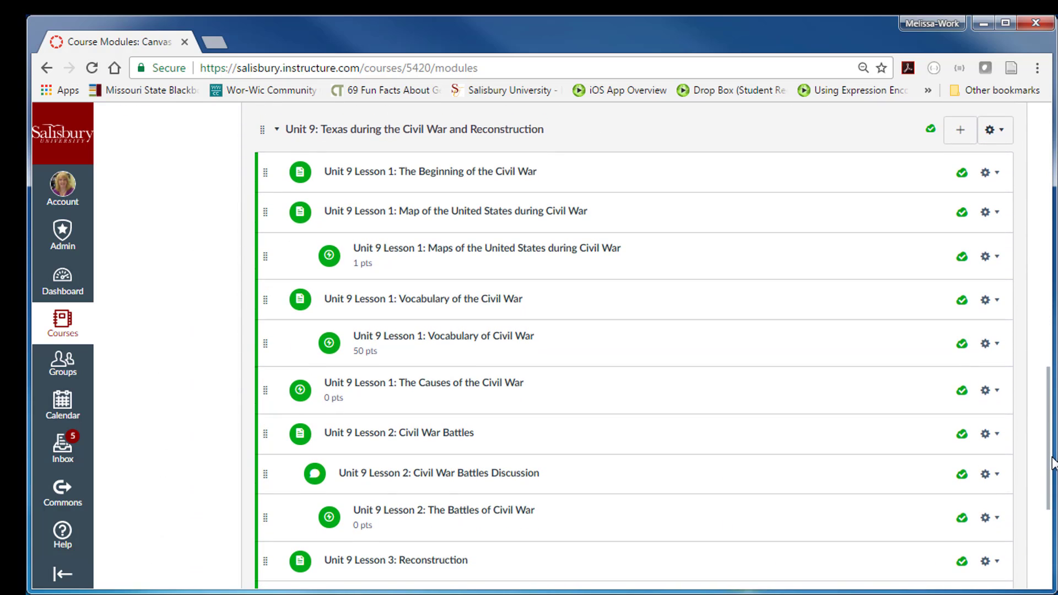
click(485, 175)
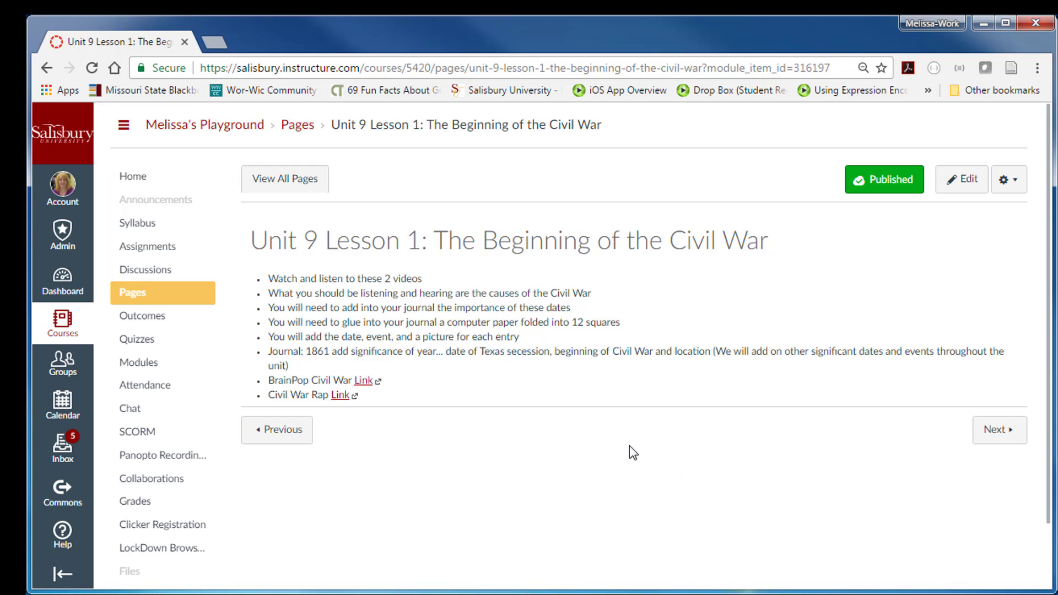
click(985, 431)
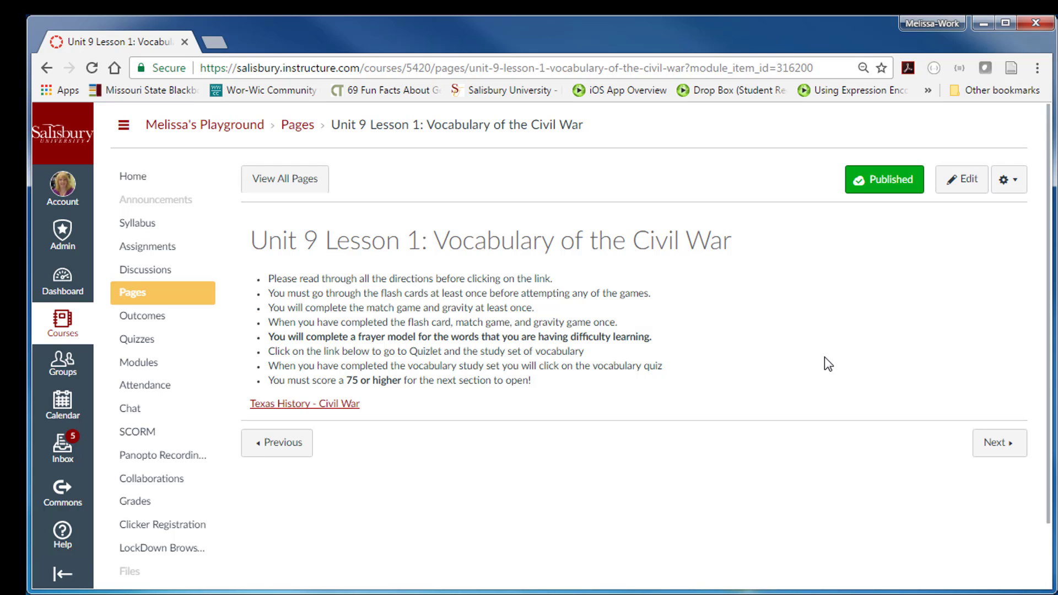
- Back in Commons, hide public resources and open the Sample Salisbury University Quiz
click(62, 494)
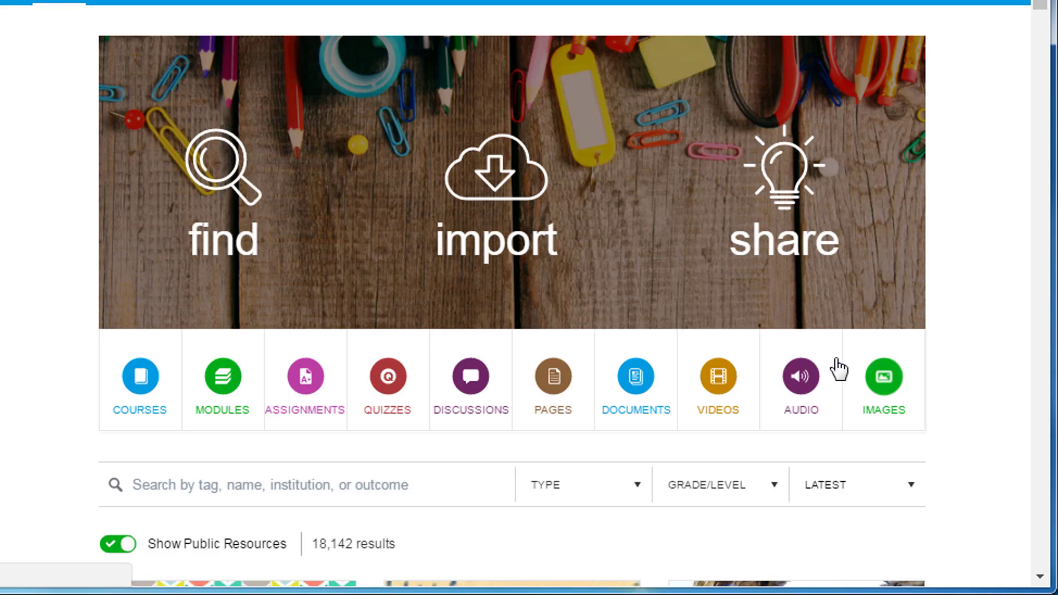
click(129, 548)
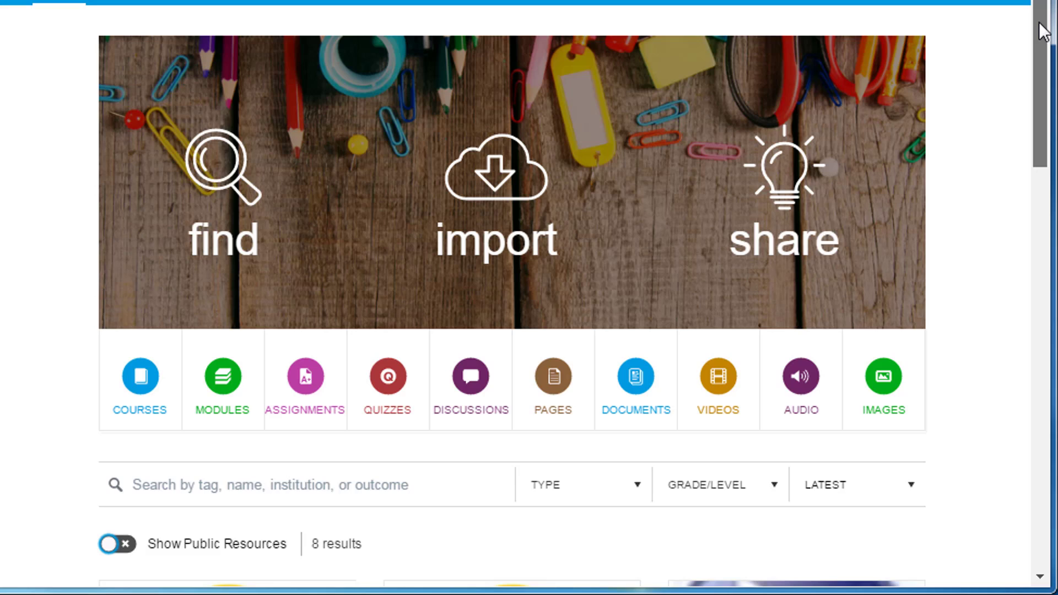
drag(1040, 38, 1016, 214)
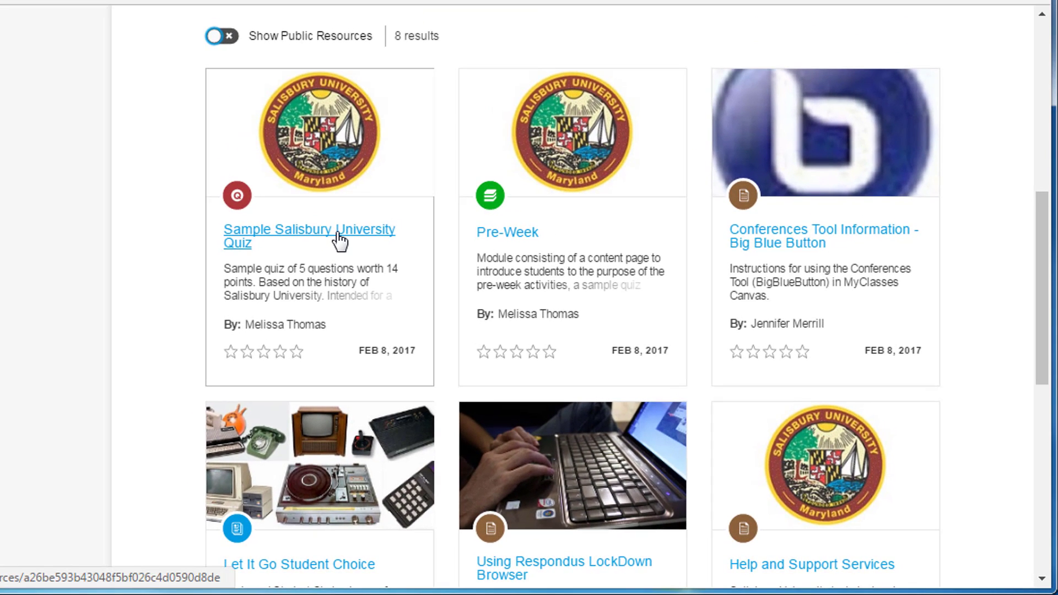
click(339, 237)
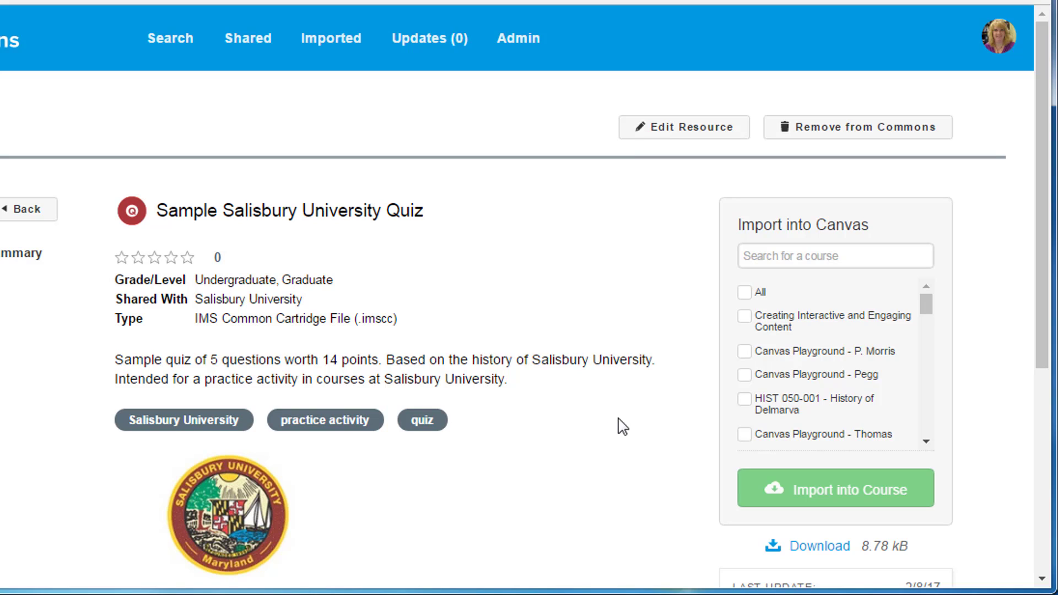
scroll(928, 313, down, 1)
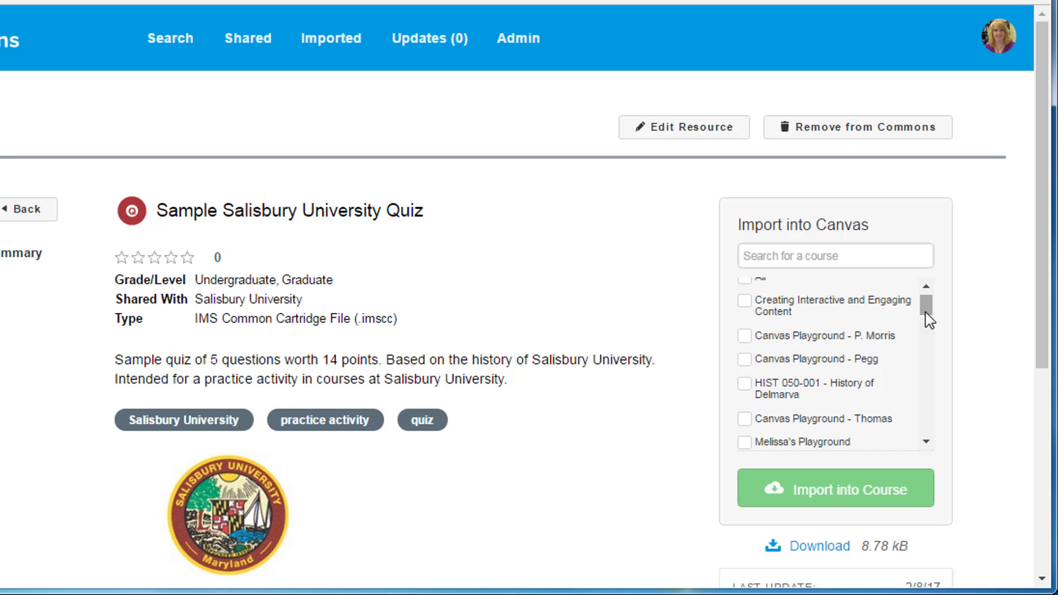
- Import the quiz into HIST 050-001 - History of Delmarva
click(744, 382)
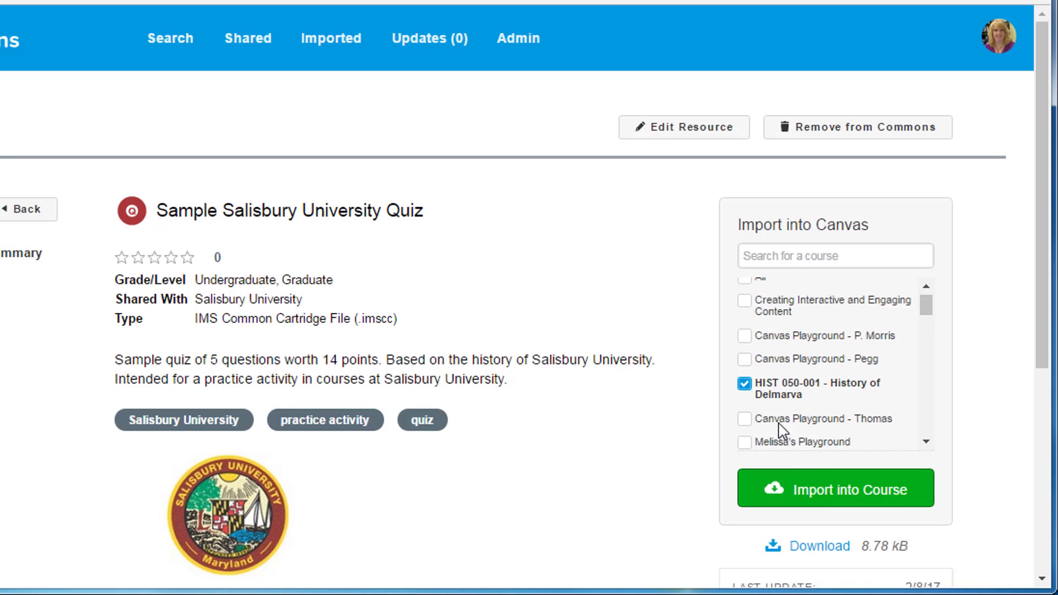
click(841, 494)
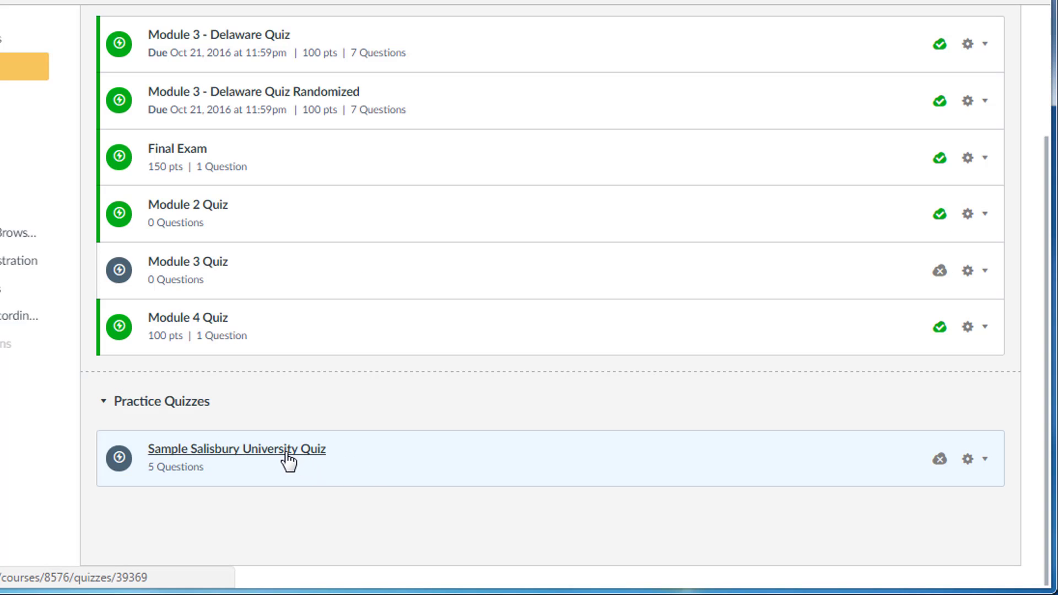
- Open the imported Sample Salisbury quiz in edit mode and show its question details
click(290, 459)
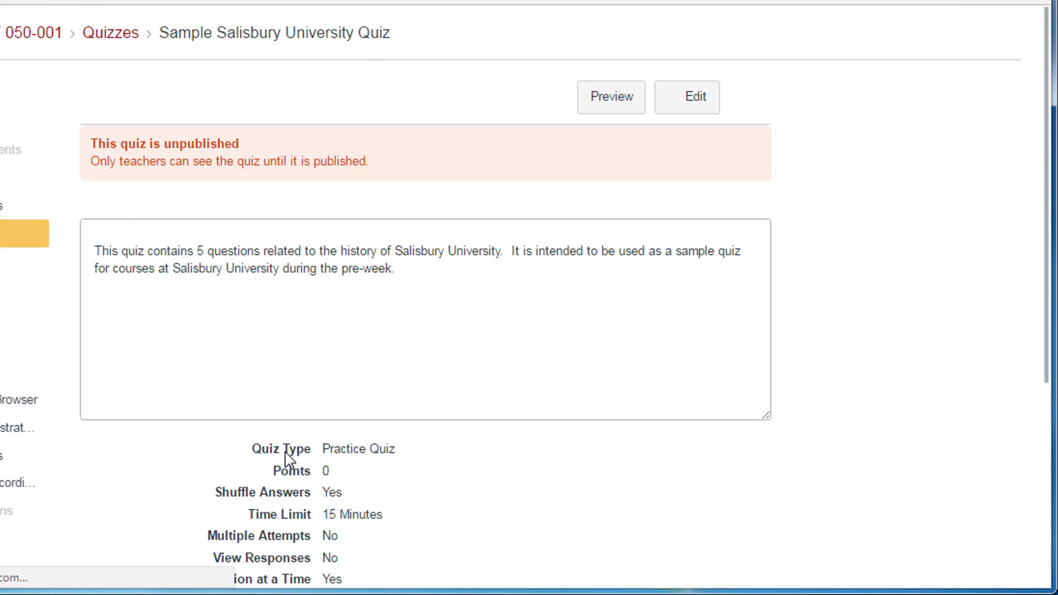
click(685, 97)
click(198, 165)
click(164, 217)
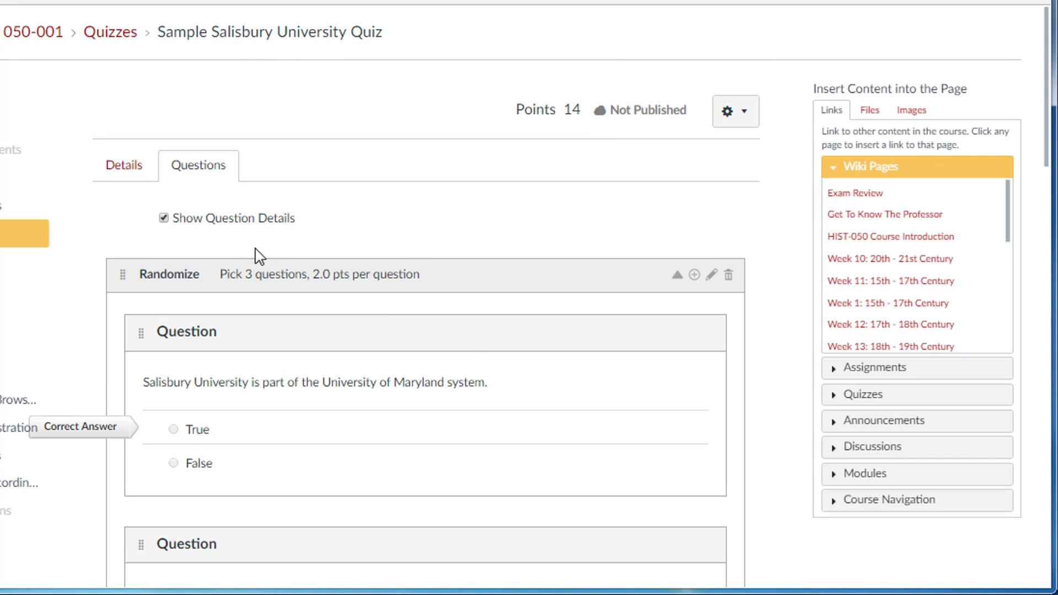
drag(1049, 141, 1050, 388)
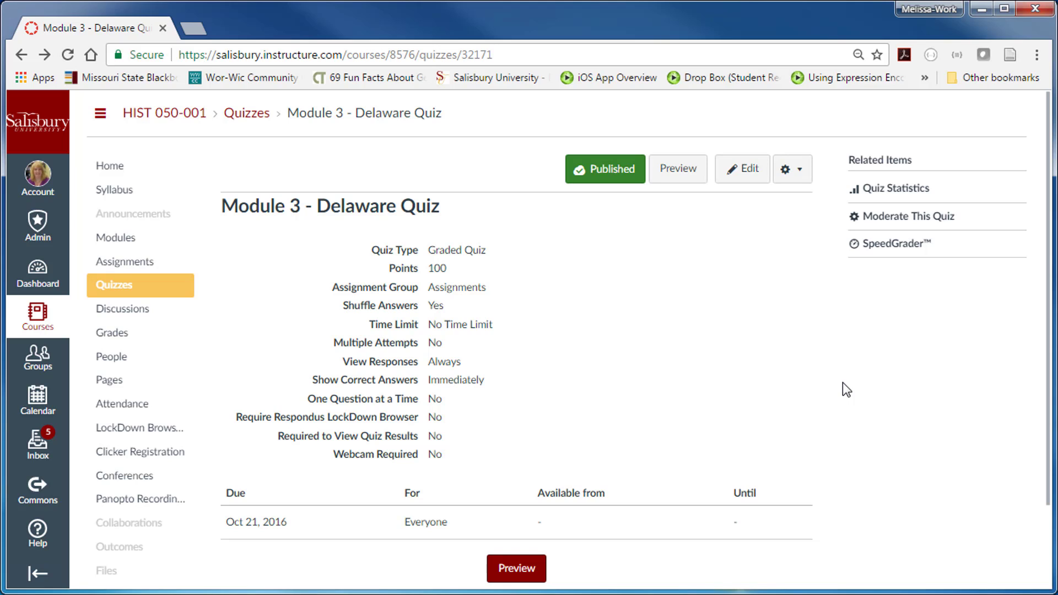
- Choose Share to Commons from the Module 3 - Delaware Quiz gear menu
click(801, 169)
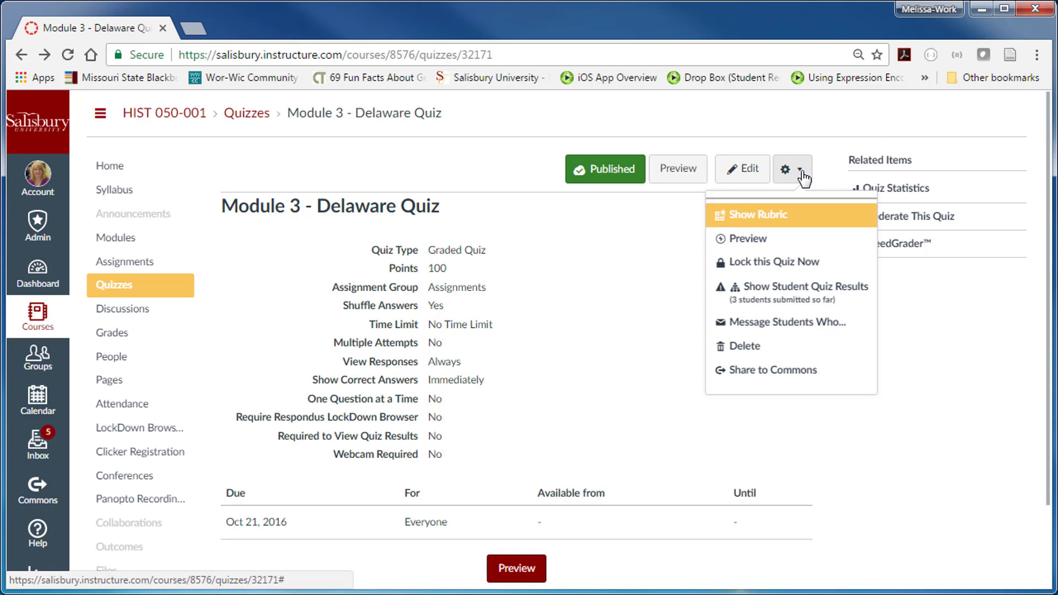
click(800, 372)
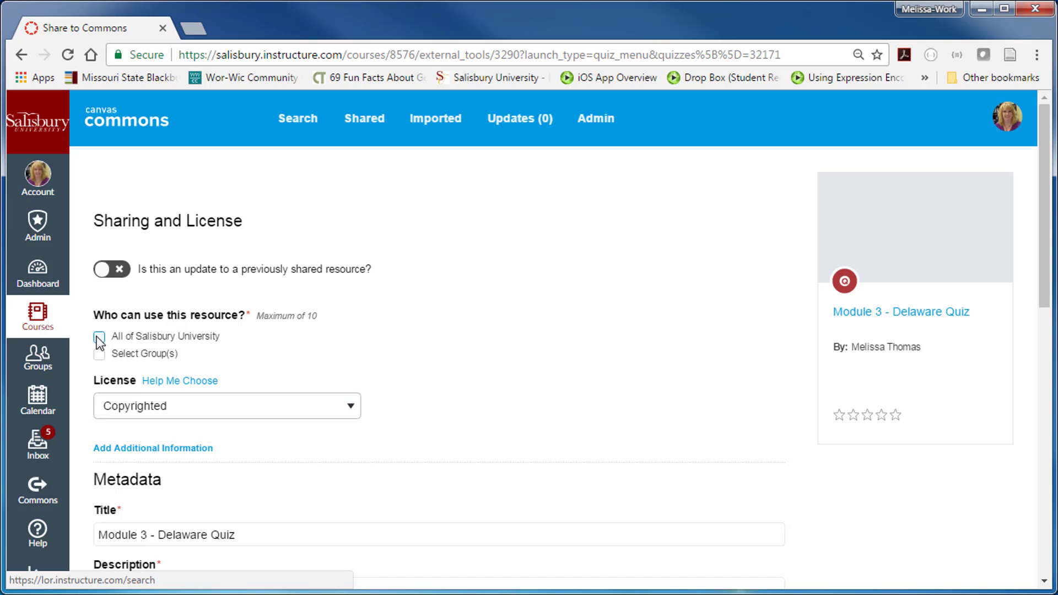
- Share with all of Salisbury University under CC Attribution NonCommercial ShareAlike and paste a description
click(99, 337)
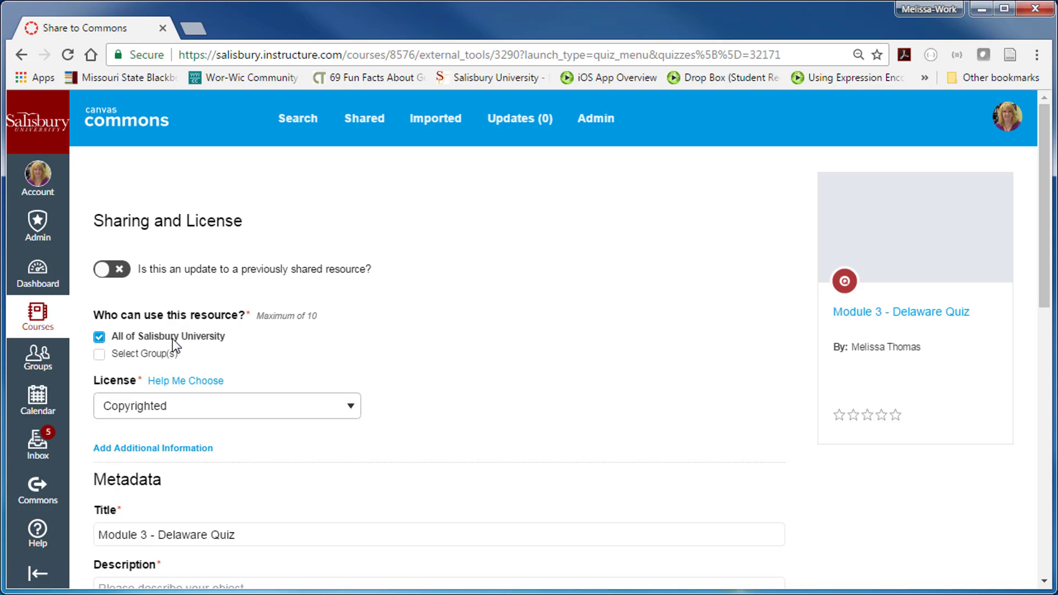
click(351, 408)
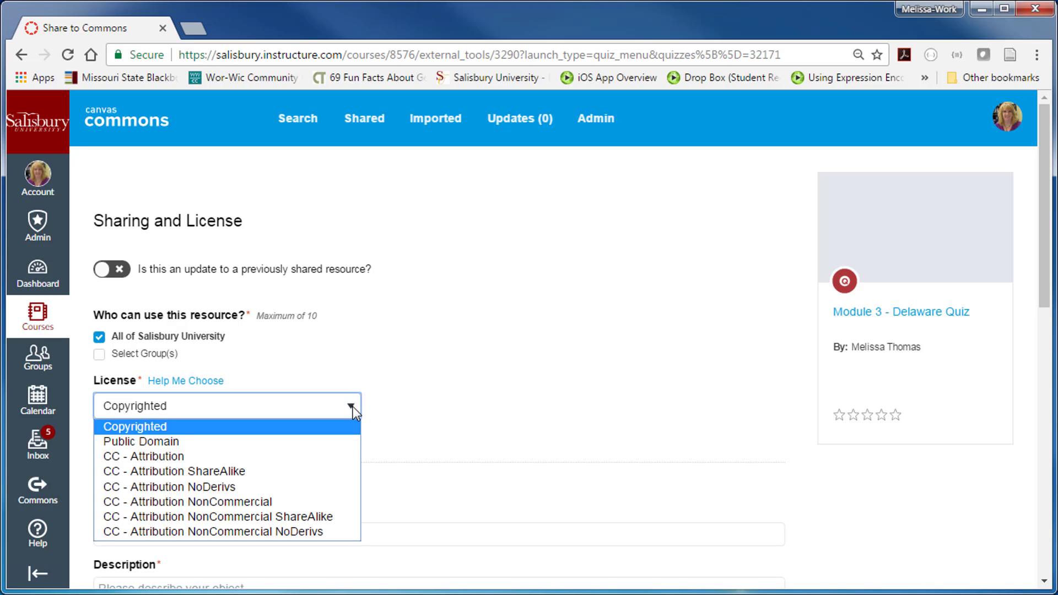
click(347, 517)
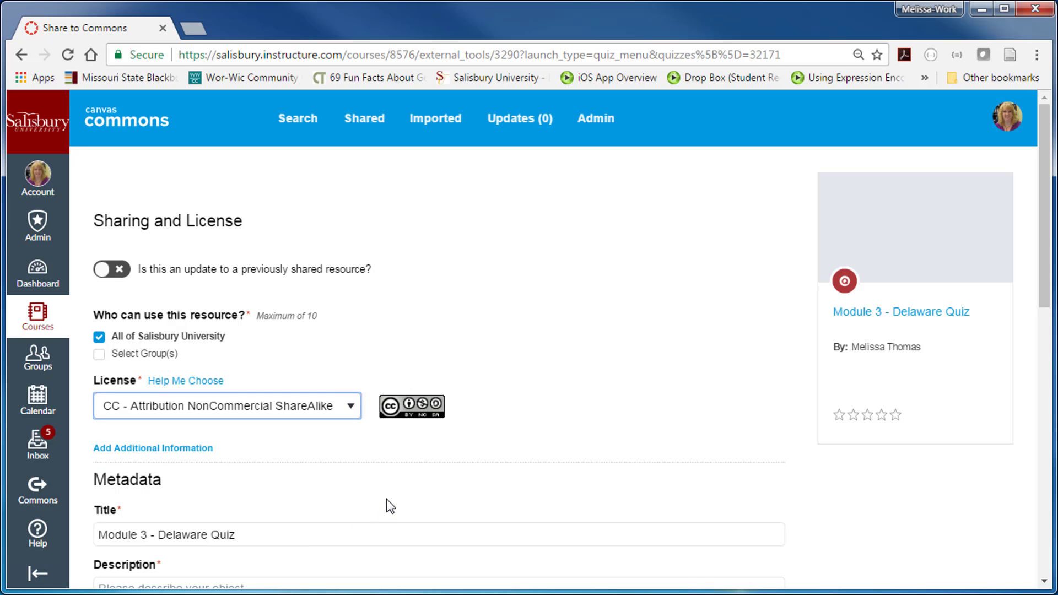
scroll(386, 499, down, 2)
click(272, 423)
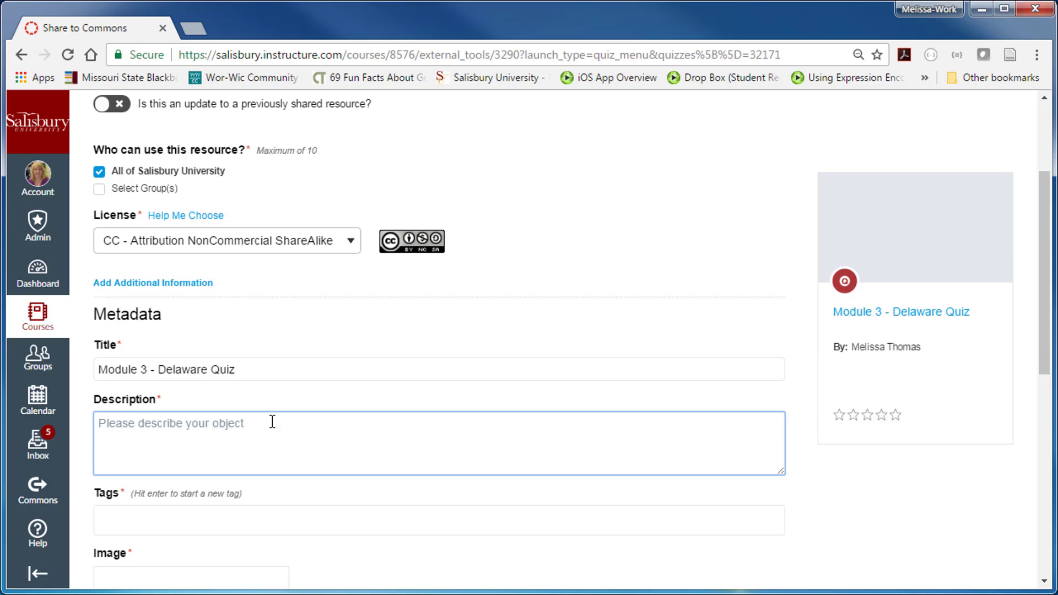
text(Quiz related to the history of Delaware for undergraduate course at Salisbury University on the history of Delmarva.)
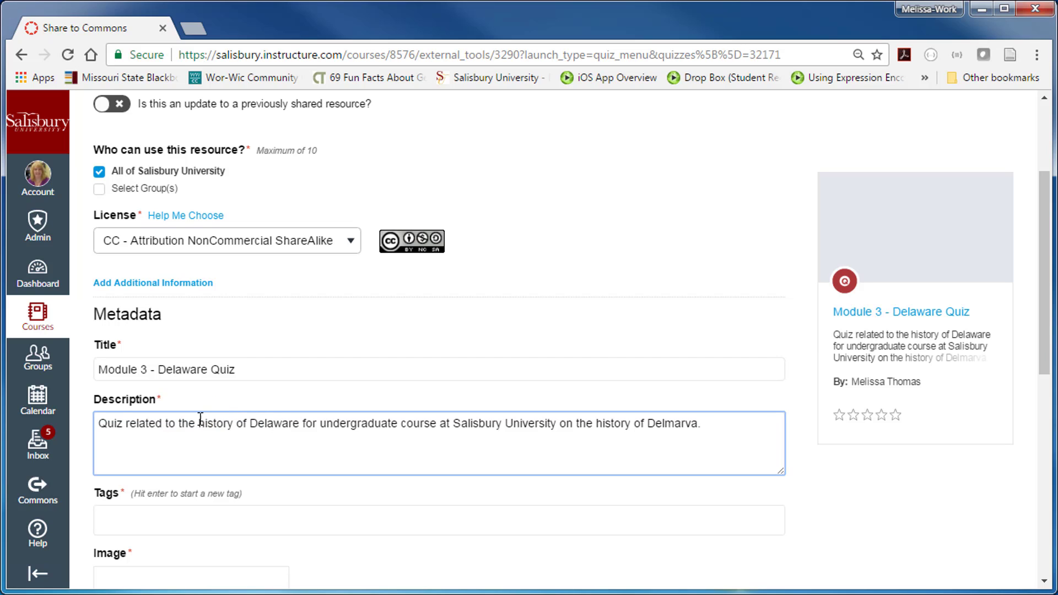
- Delete the 'Module 3 -' prefix from the title to leave Delaware History Quiz
click(158, 368)
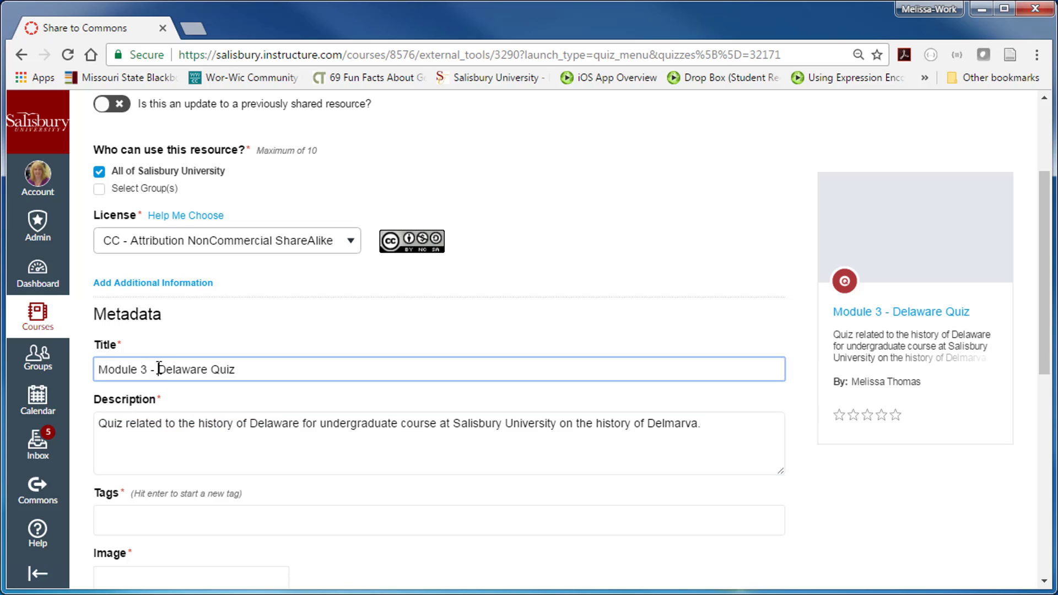
drag(159, 368, 90, 367)
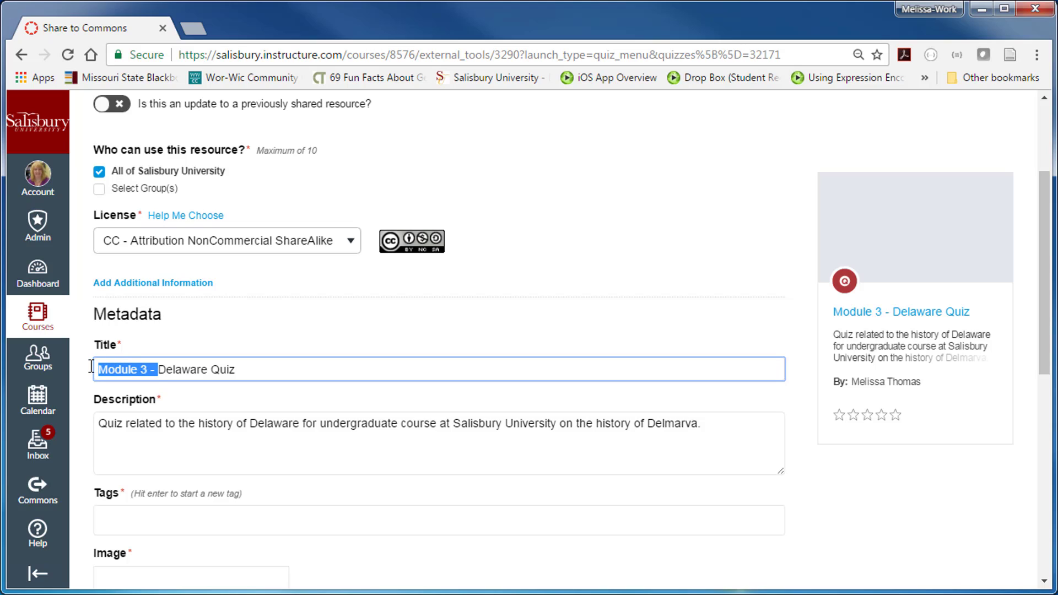
key(Delete)
key(Right)
key(Right)
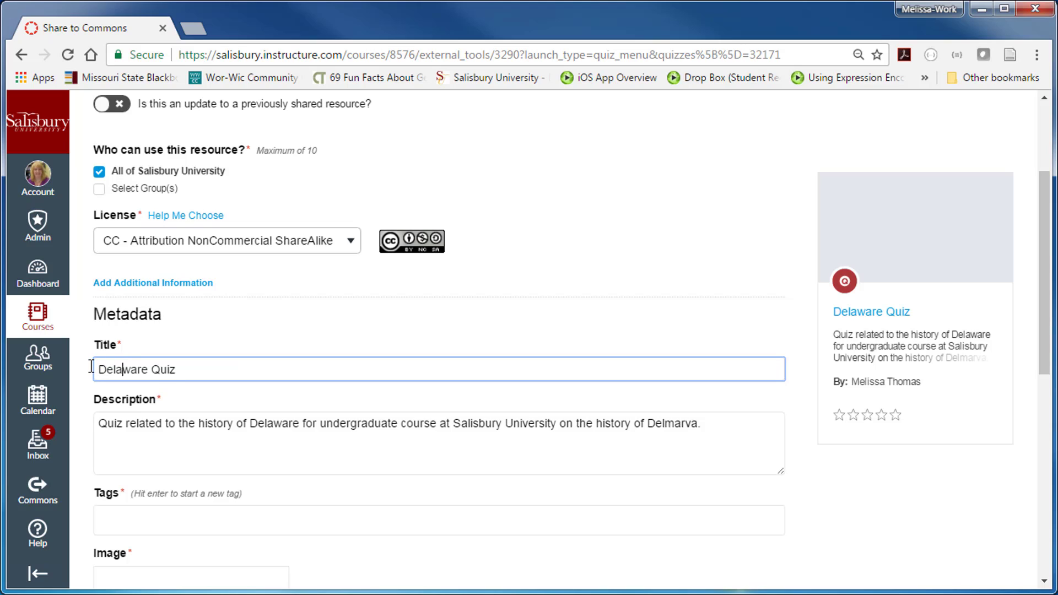
key(Right)
key(Right)
key(Right)
key(Right)
text(History)
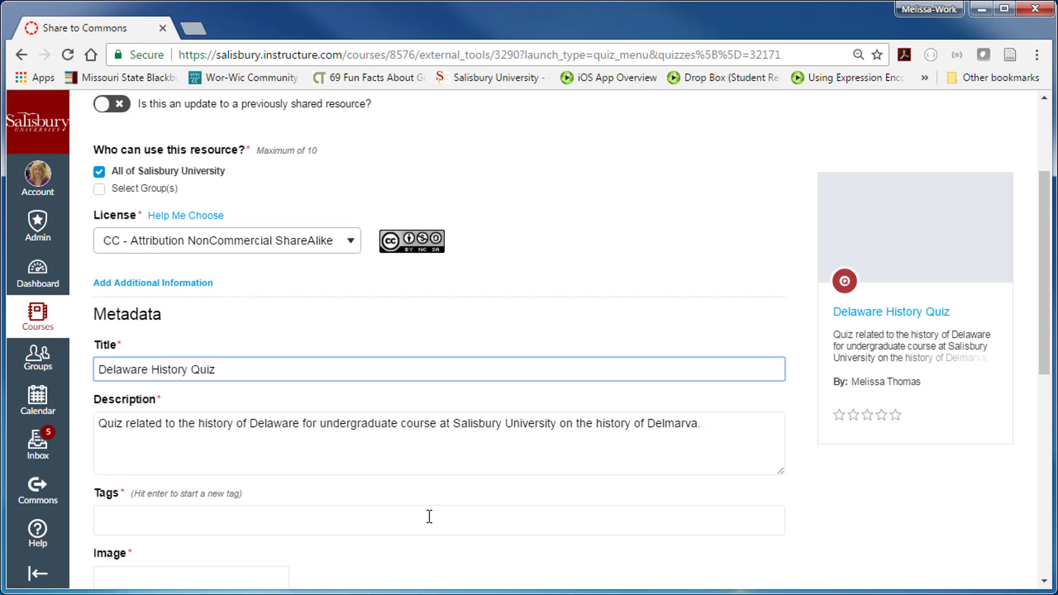
scroll(425, 516, down, 1)
- Tag the quiz 'Salisbury University' and raise the lowest grade level to Undergraduate
click(351, 434)
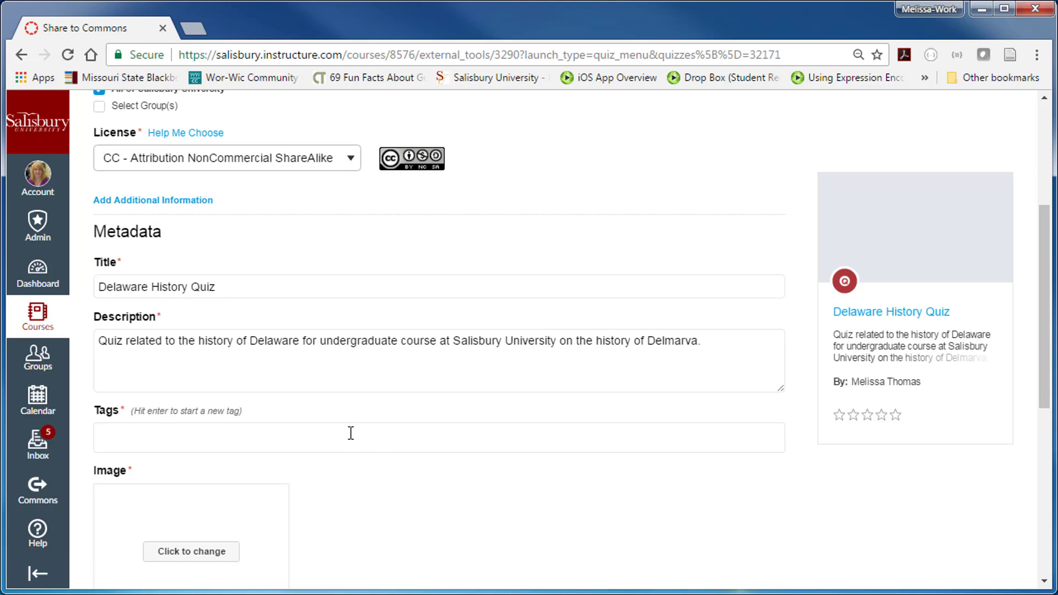
text(Salisbury Un)
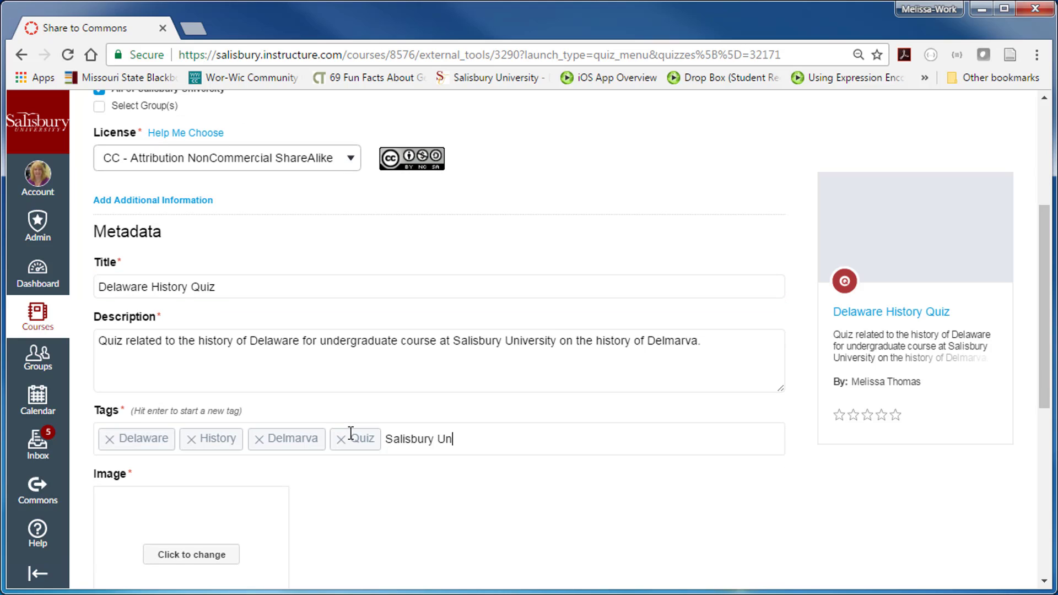
text(iversity)
key(Return)
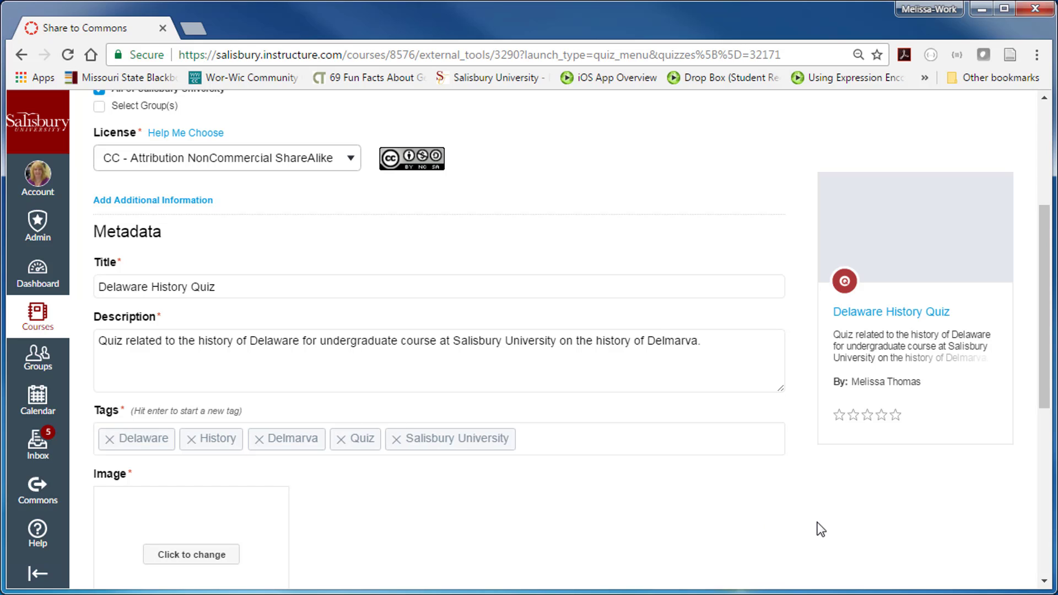
scroll(677, 461, down, 1)
scroll(676, 460, down, 1)
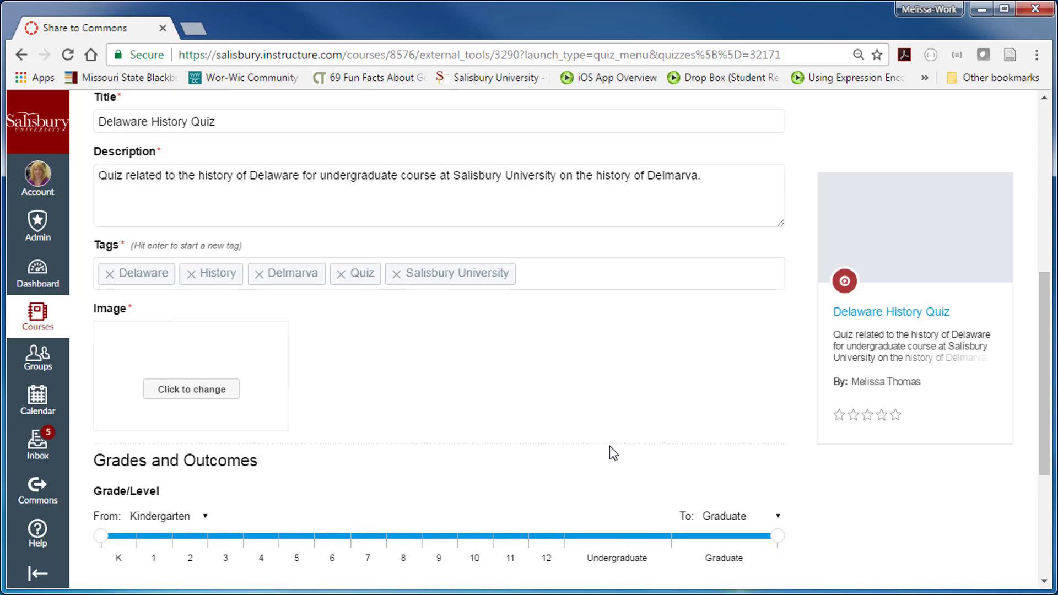
scroll(371, 484, down, 1)
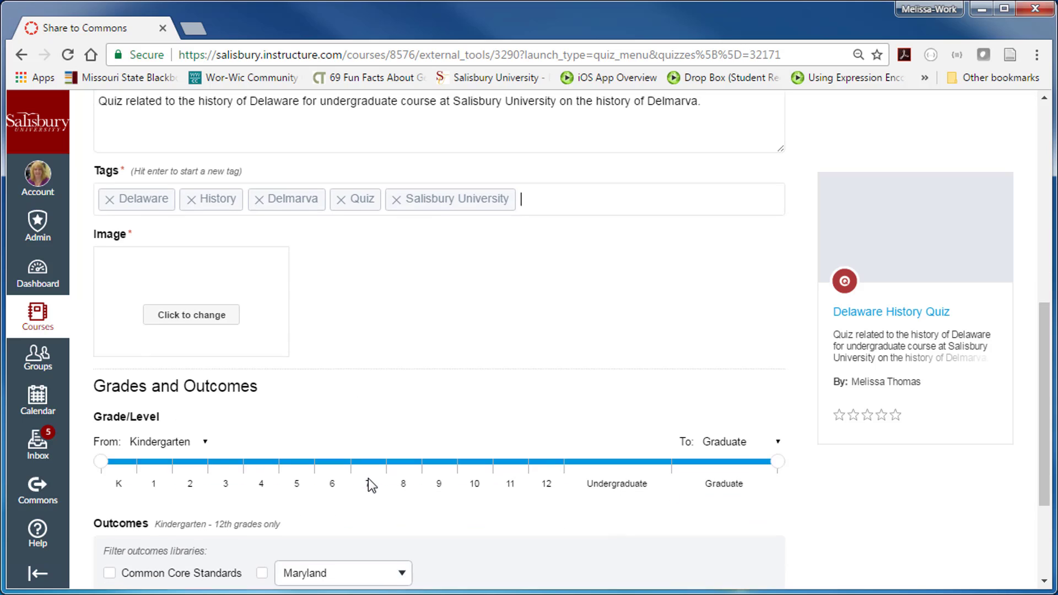
drag(104, 454, 563, 454)
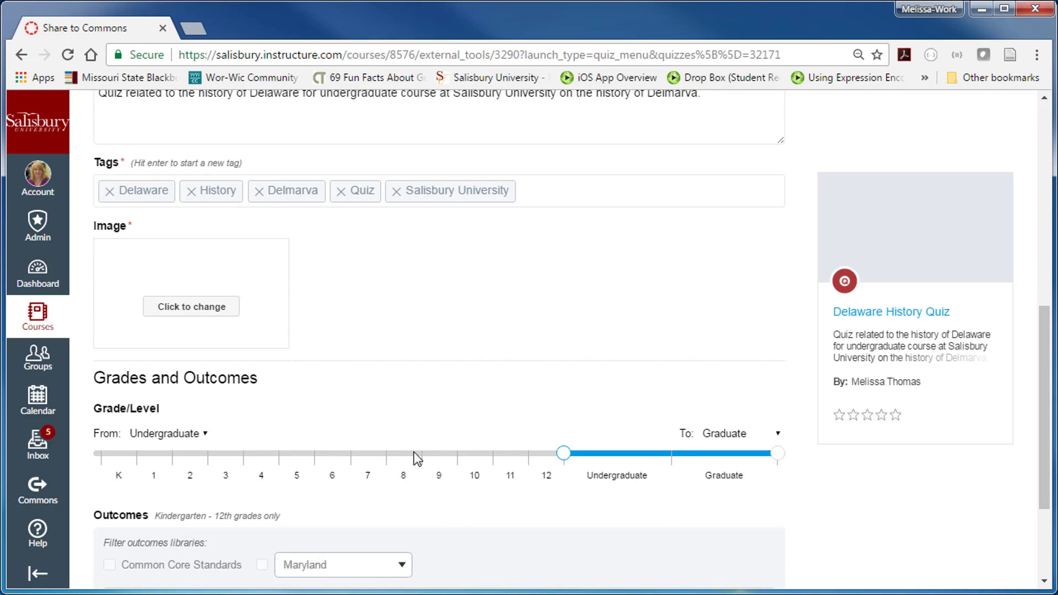
- Use the Flickr church-through-arch photo as the cover image and share the Delaware History Quiz
click(209, 308)
text(Delaware)
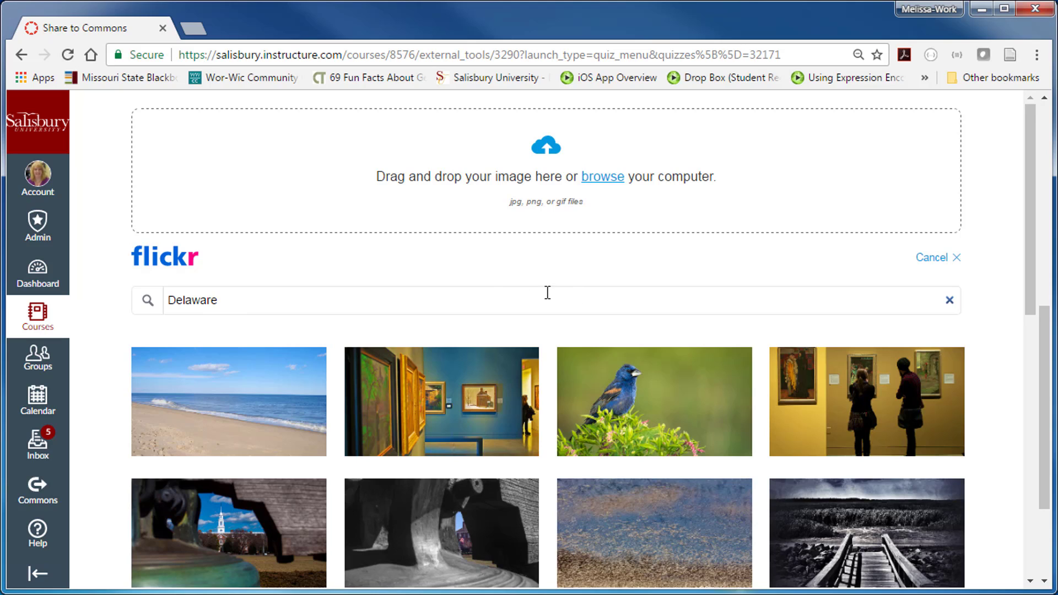
click(247, 533)
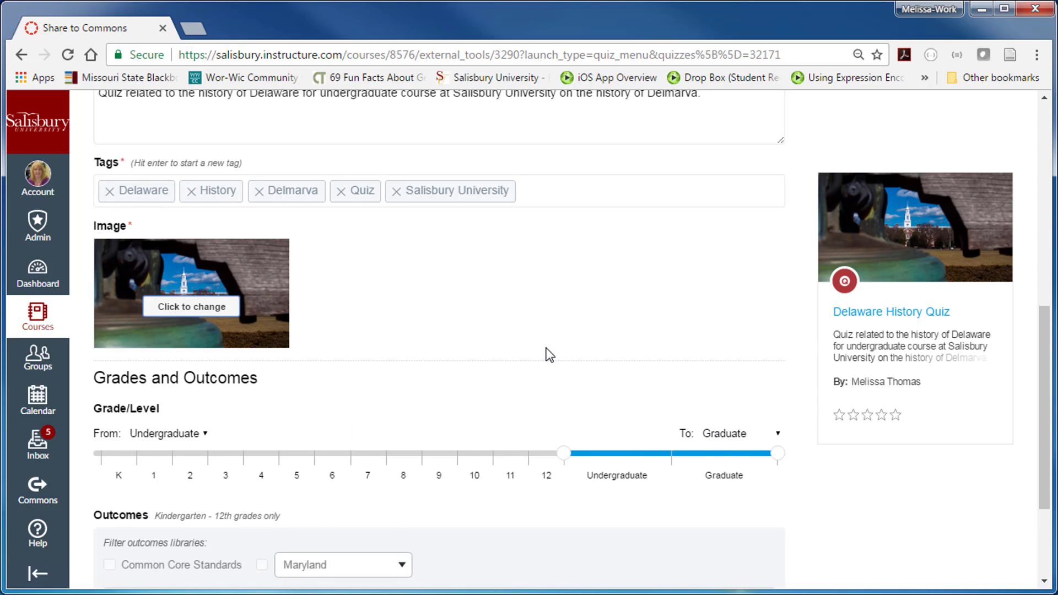
scroll(545, 354, down, 4)
scroll(545, 354, down, 2)
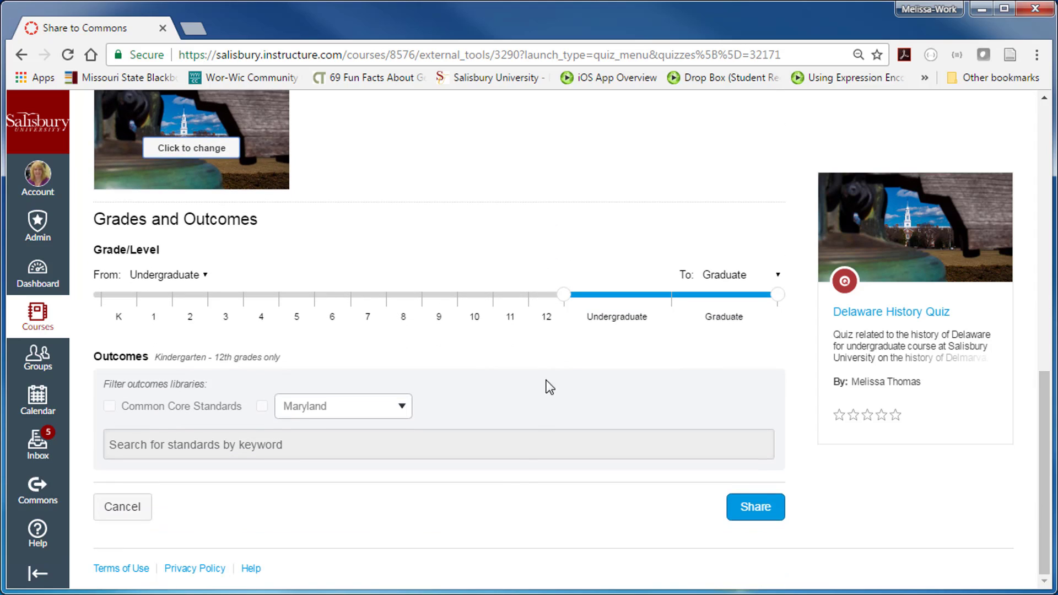
click(762, 511)
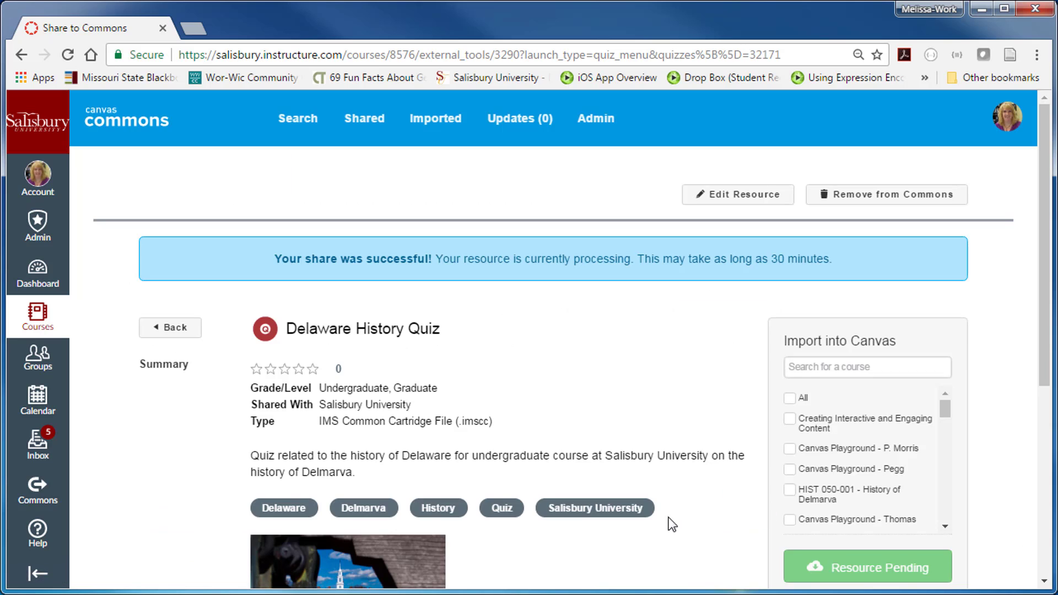
- Open the Shared list, which shows the Delaware History Quiz dated Feb 22, 2017
click(364, 119)
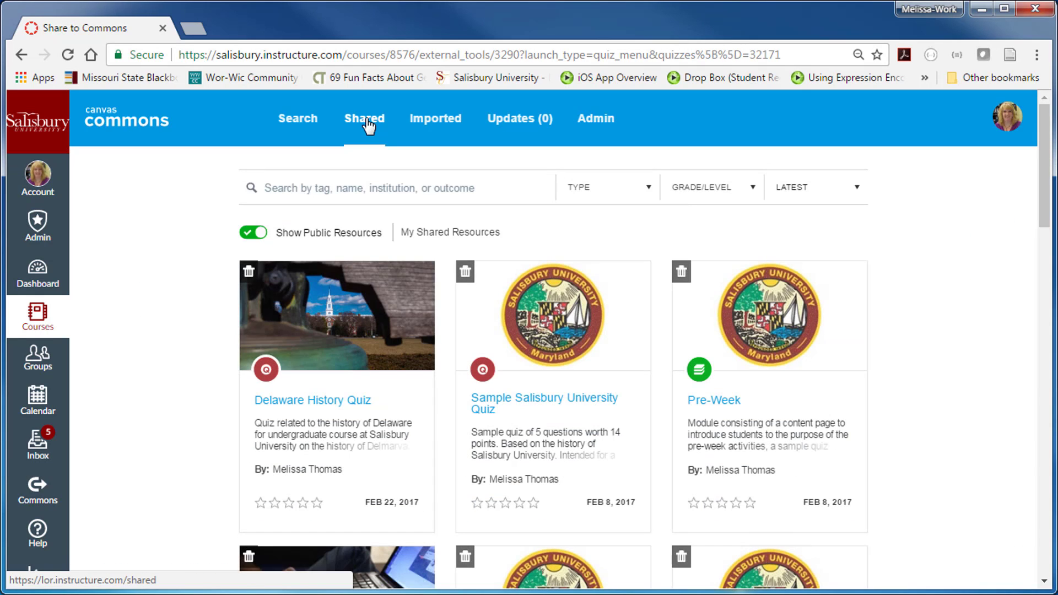